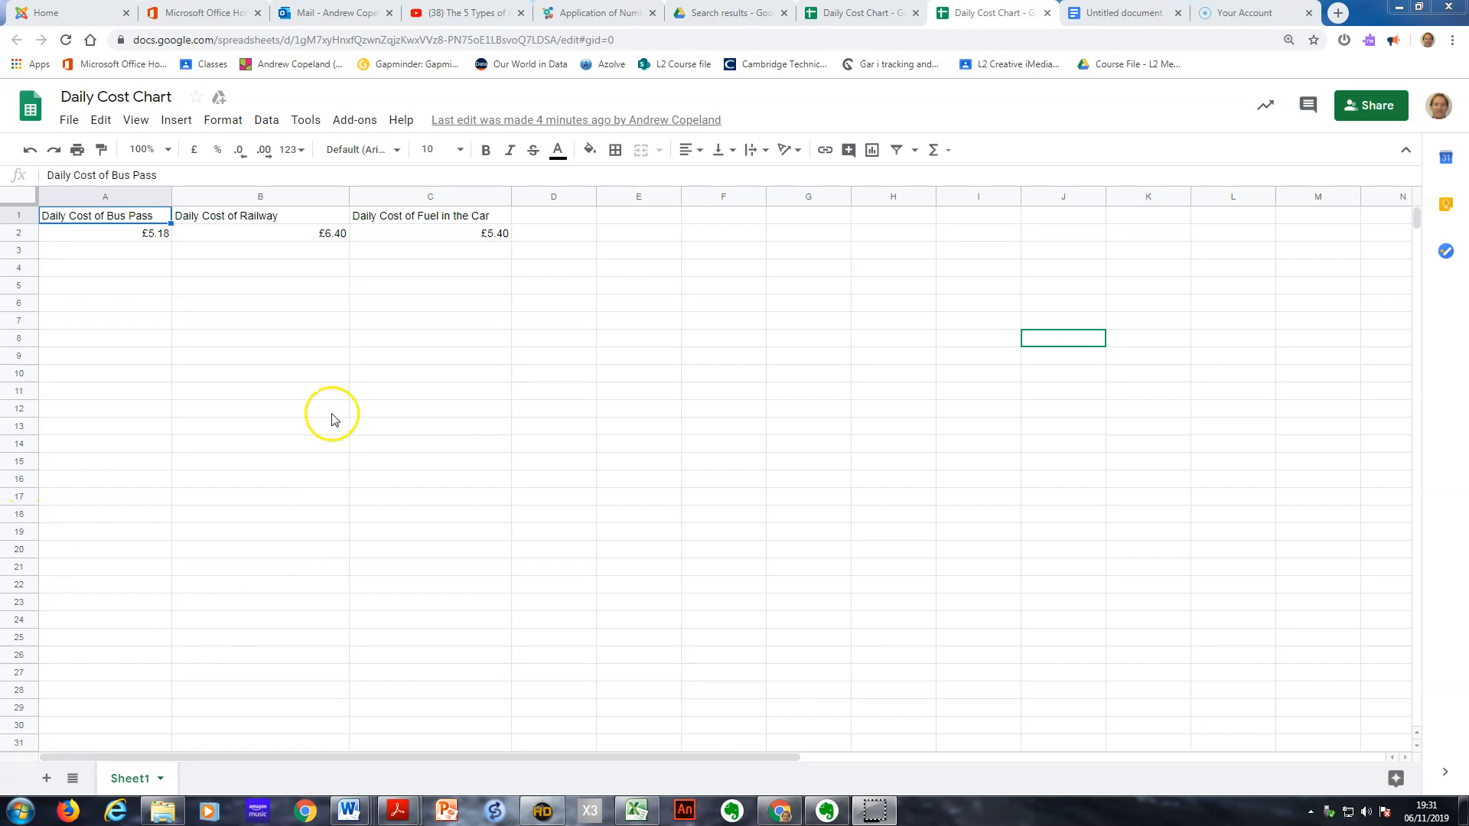
- Examine the daily bus pass, railway and car fuel cost headings and values in A1:C2
click(134, 216)
drag(133, 222, 286, 231)
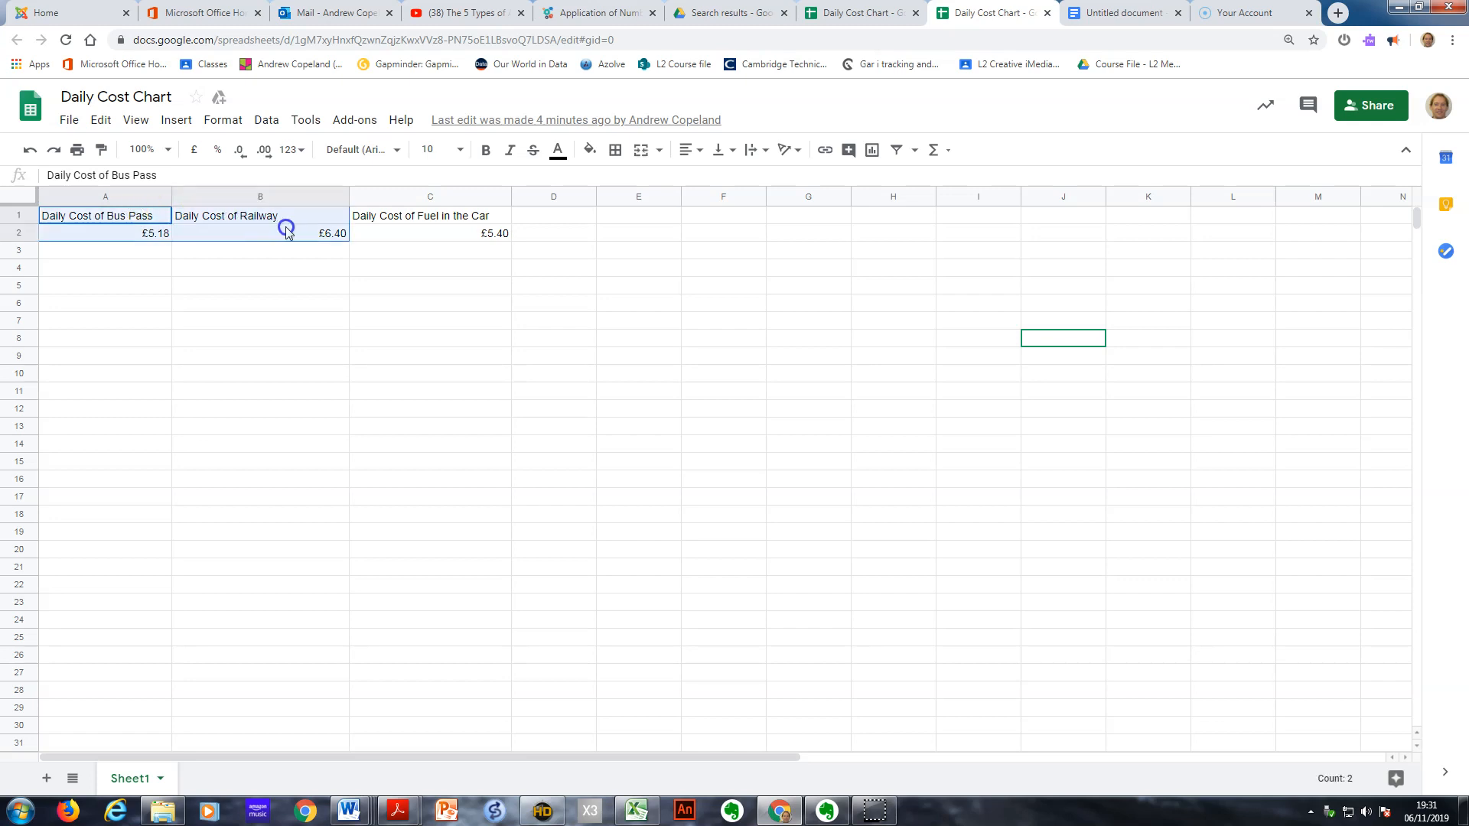
click(290, 268)
drag(148, 220, 407, 239)
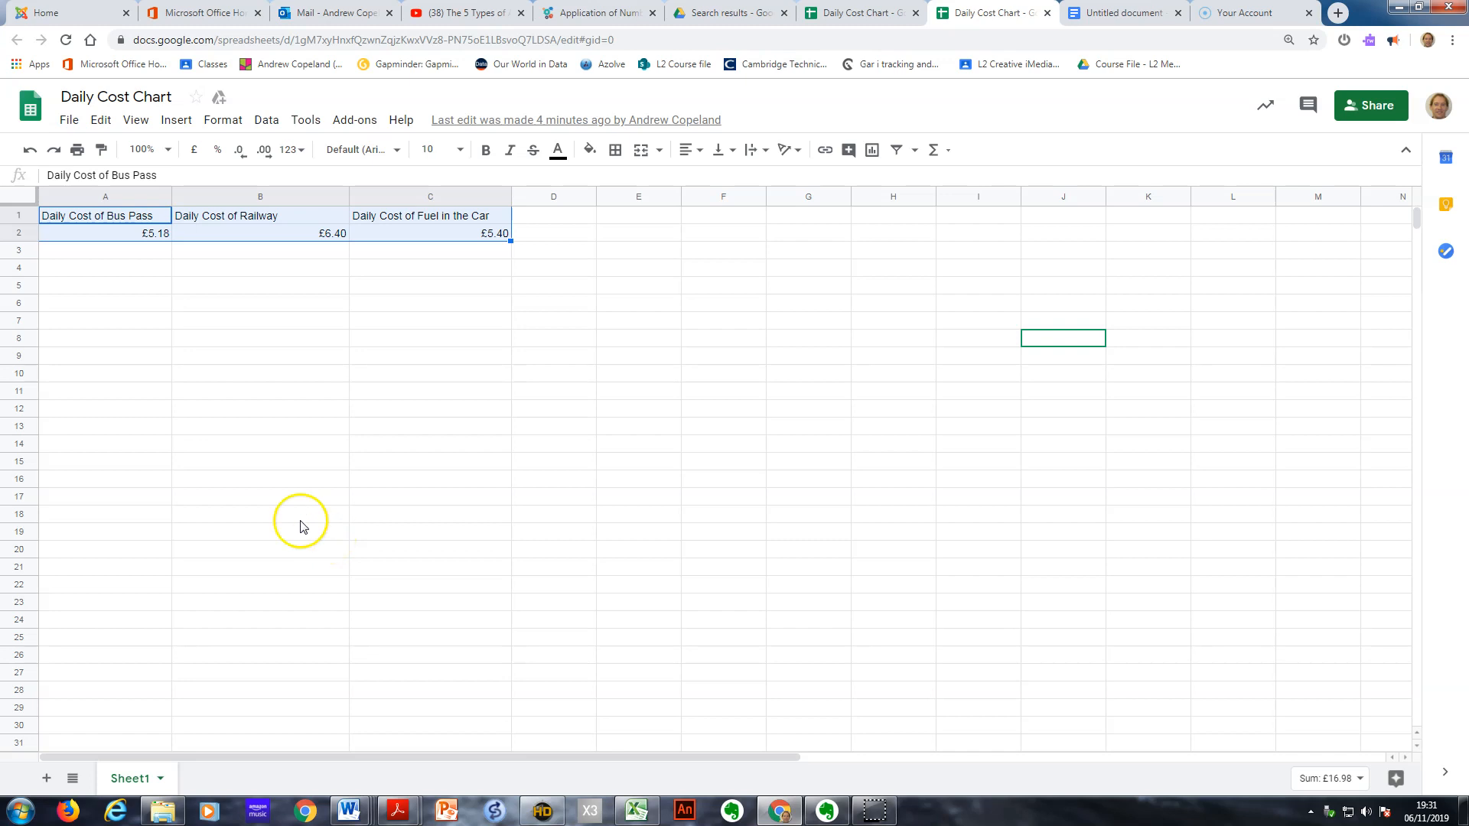
click(245, 409)
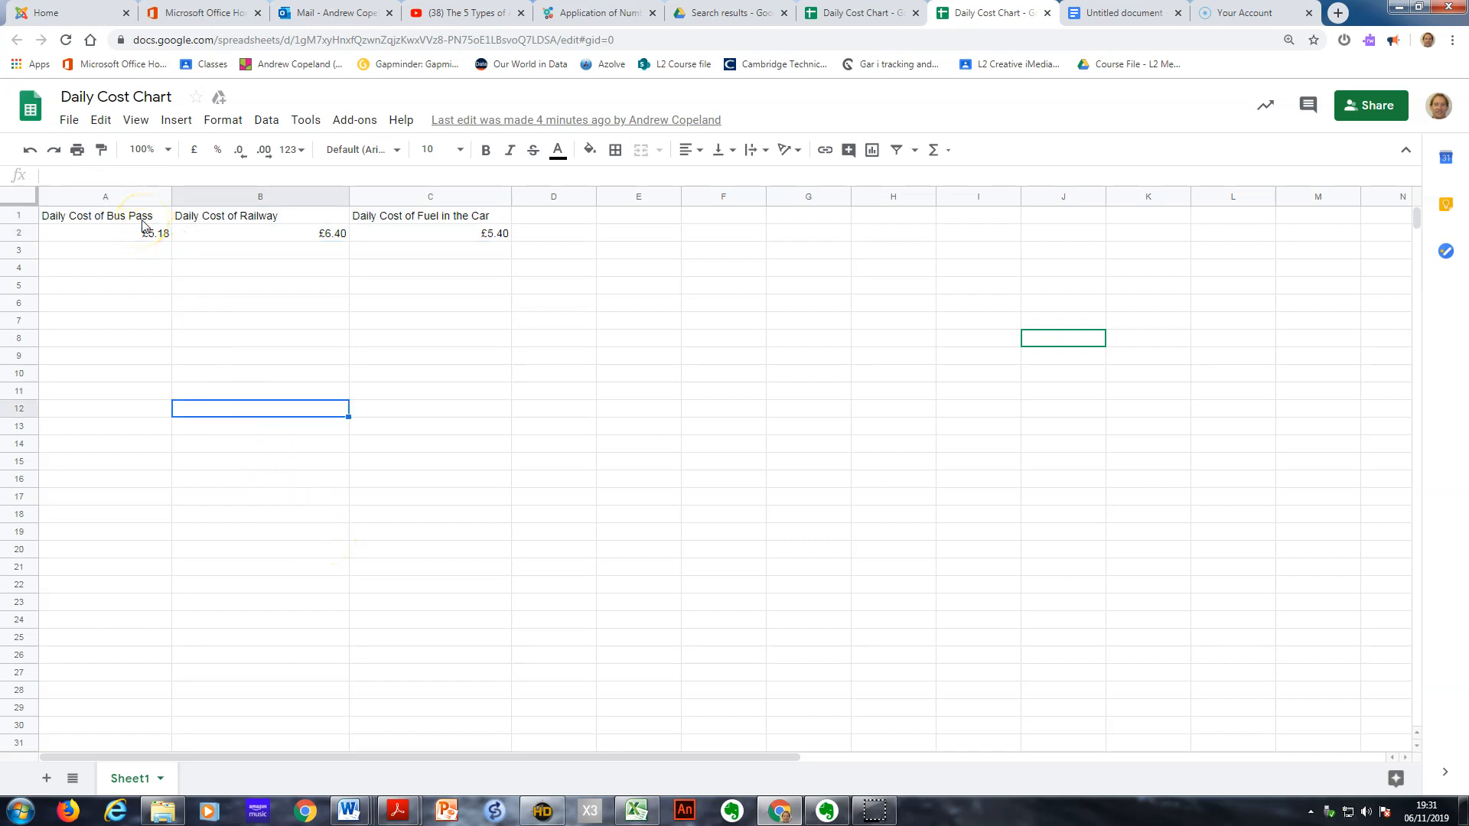
click(312, 217)
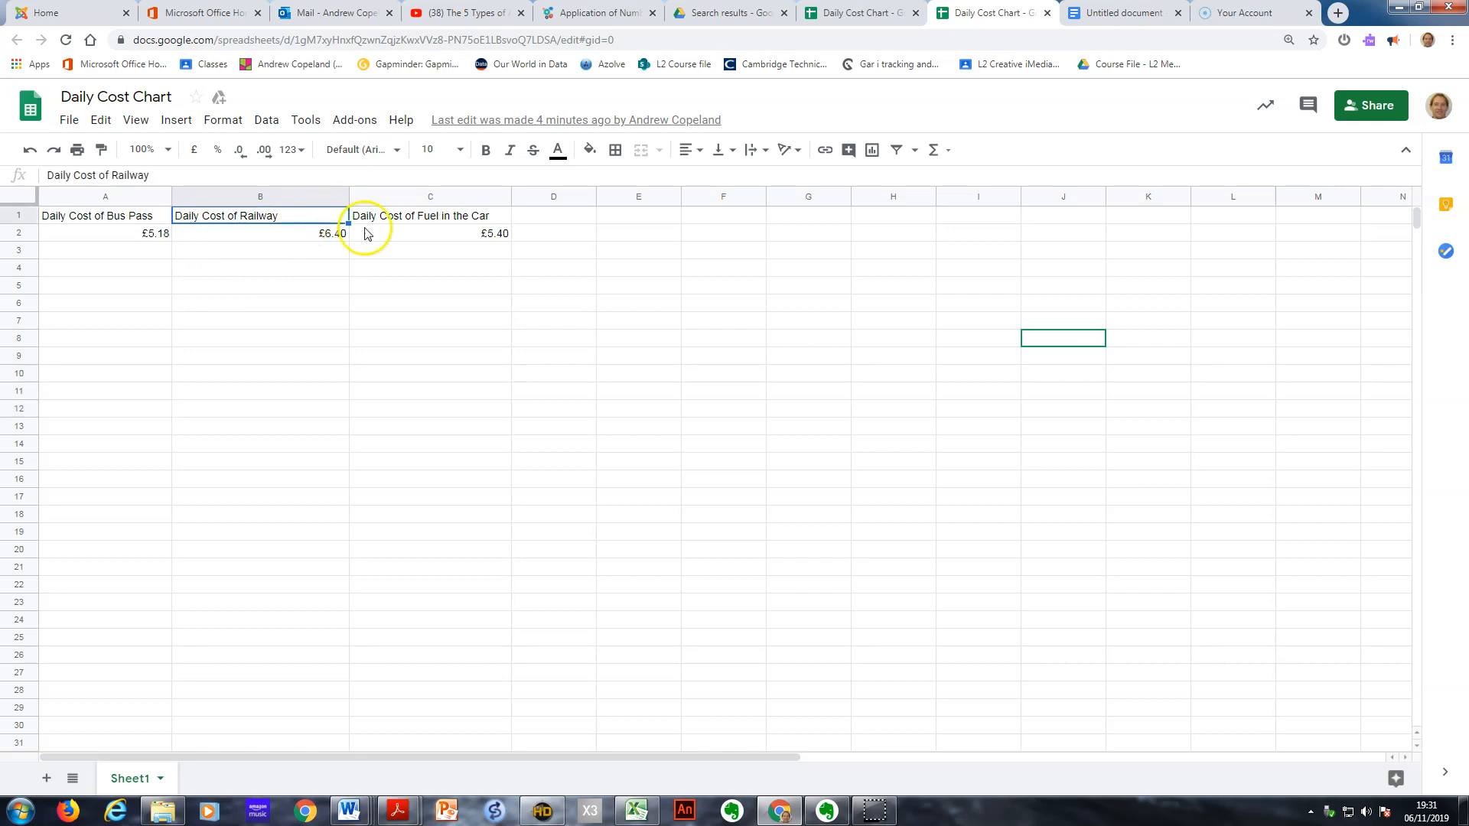
click(426, 218)
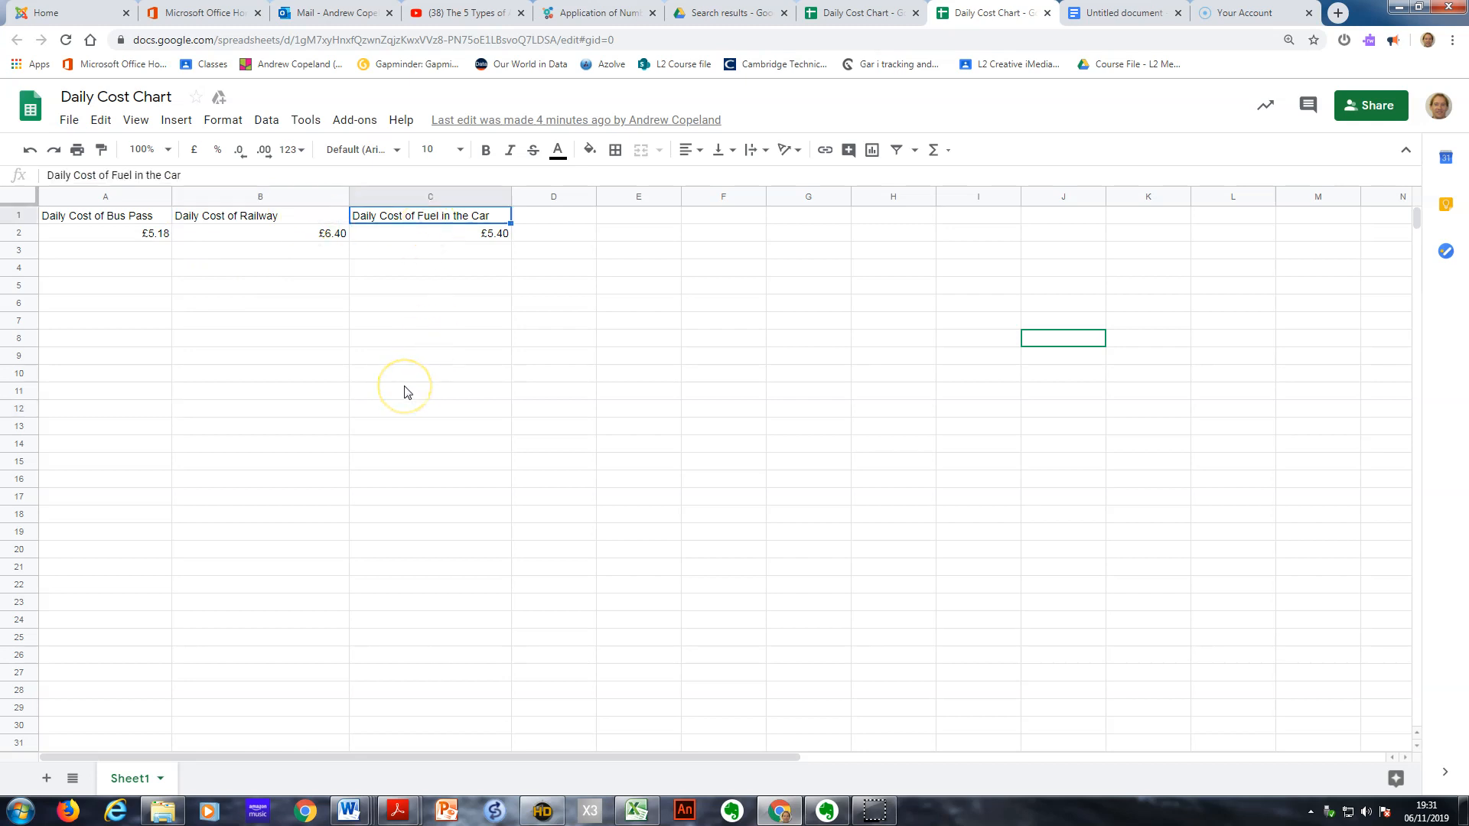
drag(138, 222, 439, 233)
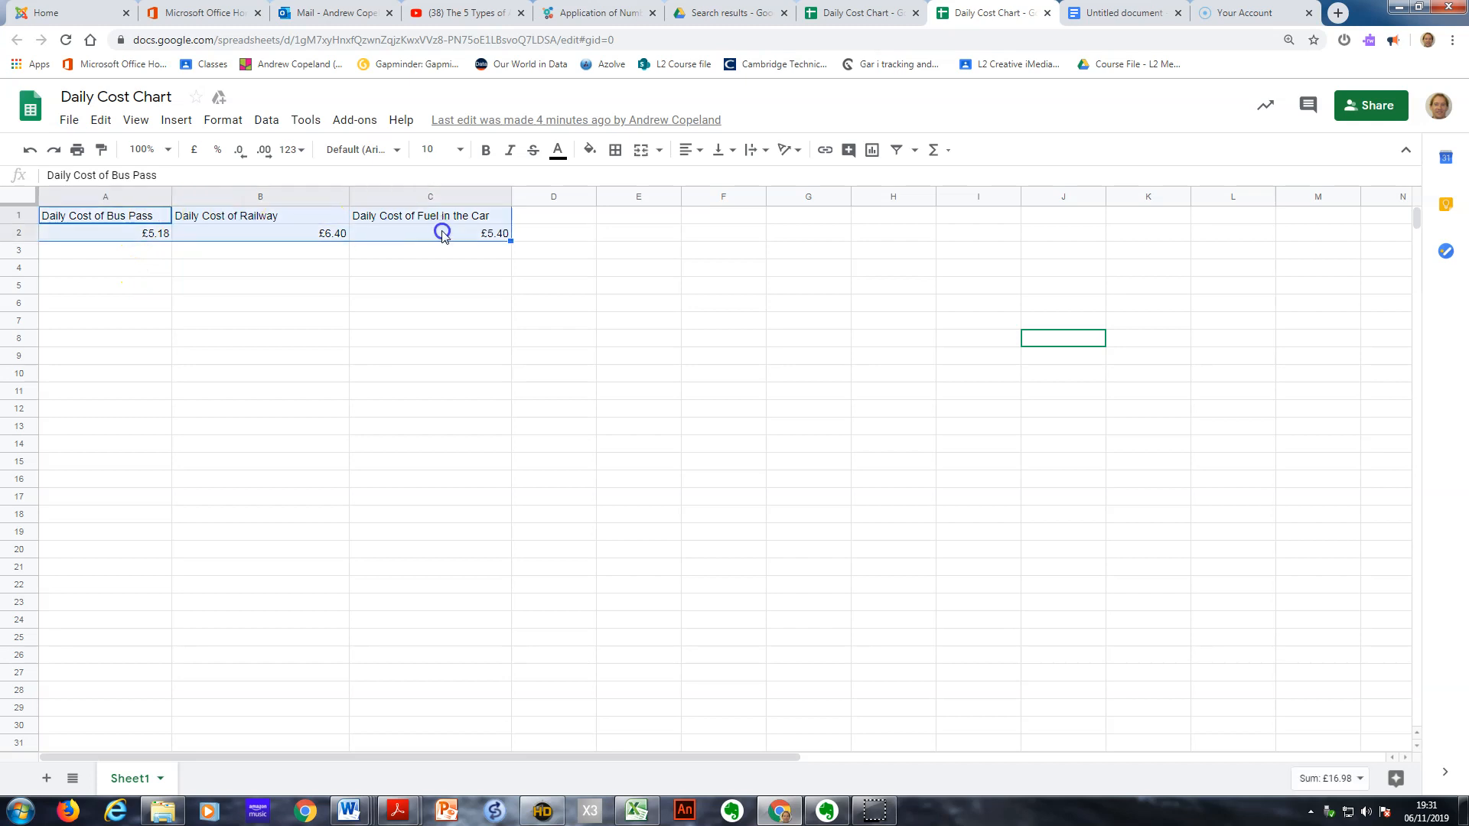
click(140, 236)
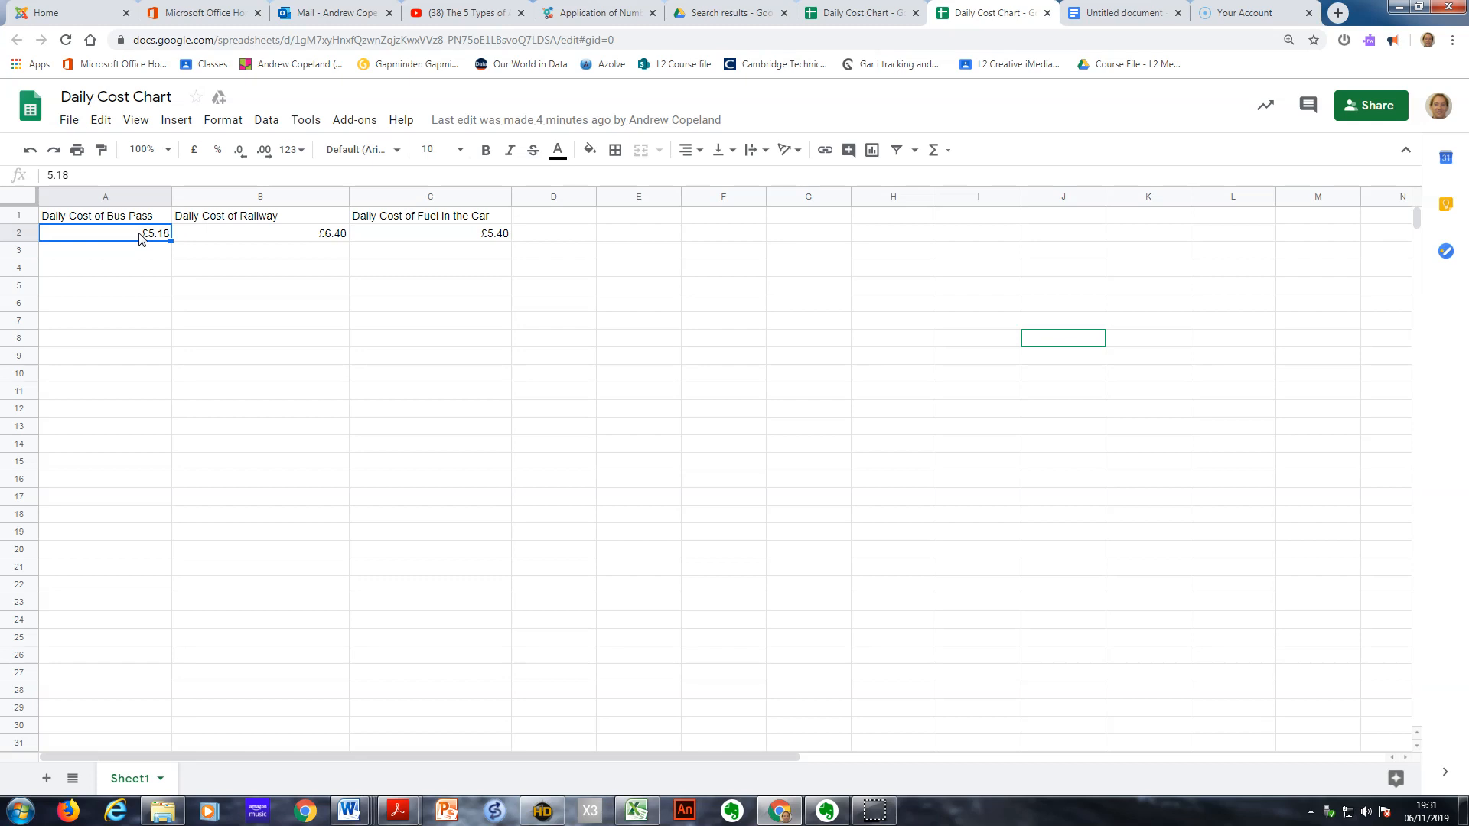
click(422, 447)
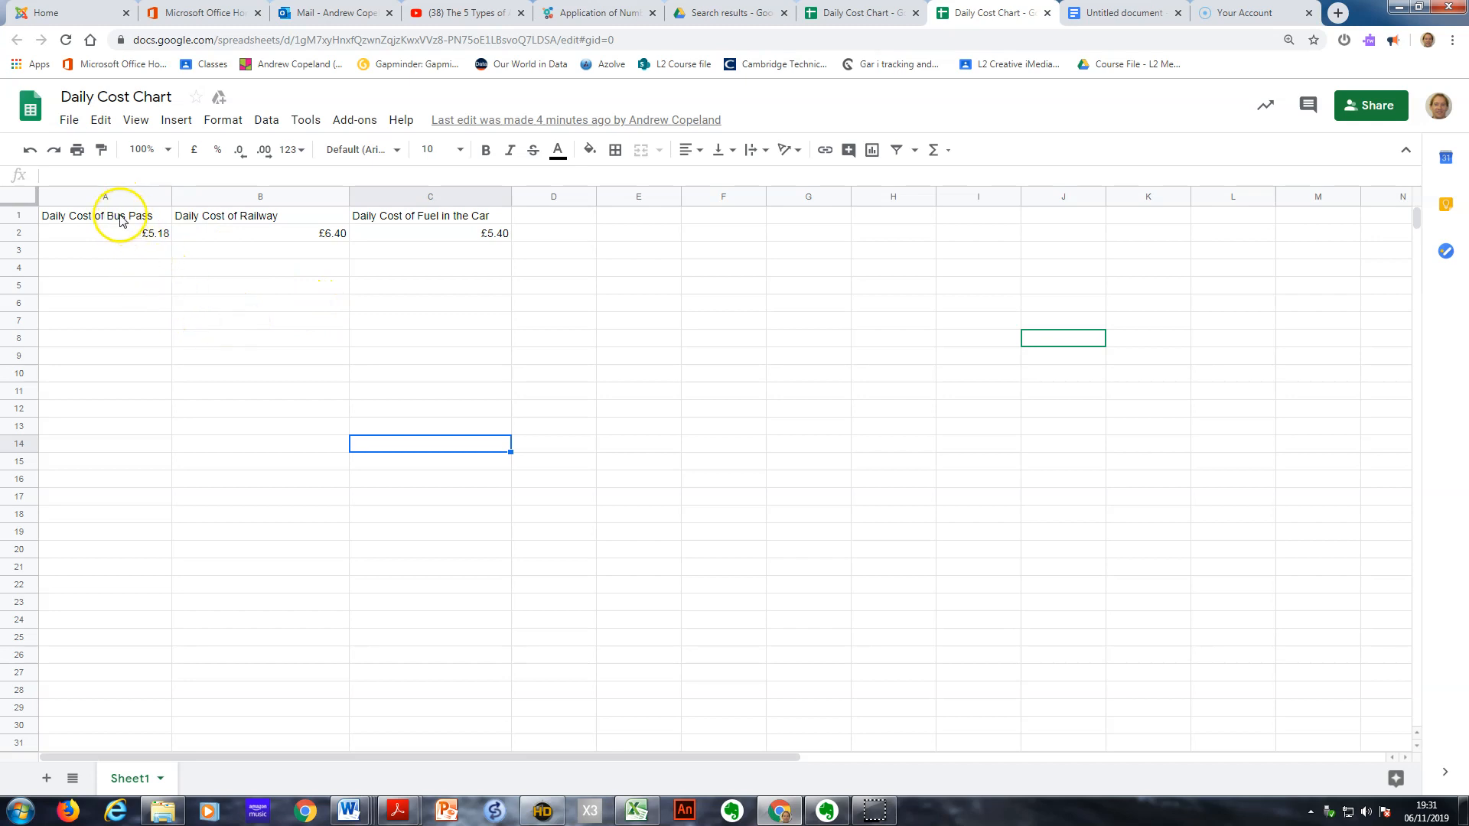
drag(120, 219, 412, 240)
click(303, 301)
drag(135, 216, 408, 231)
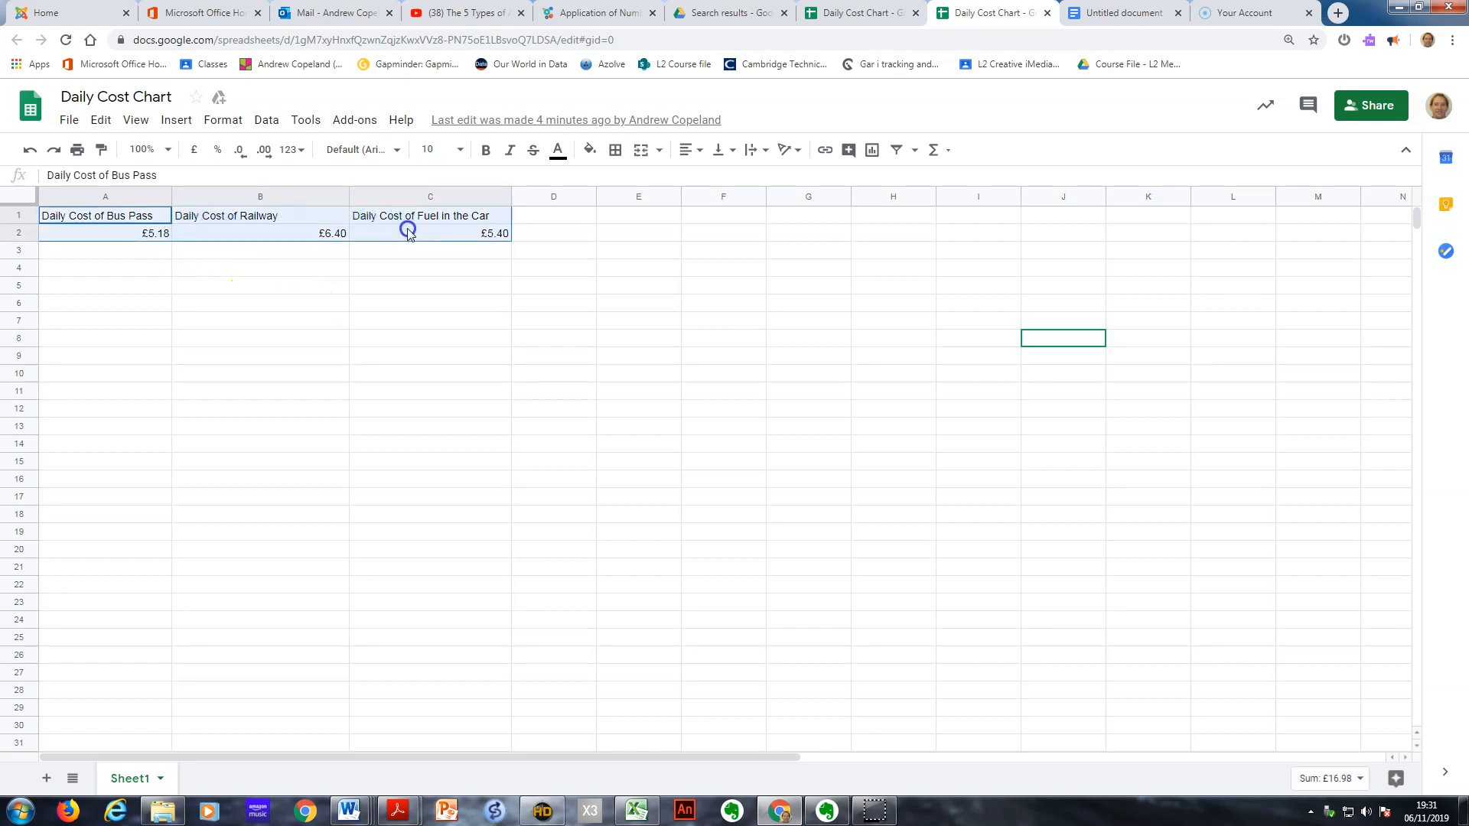
click(220, 286)
- Insert a chart from the data in A1:C2 and change its type to a column chart
drag(145, 220, 419, 247)
click(184, 128)
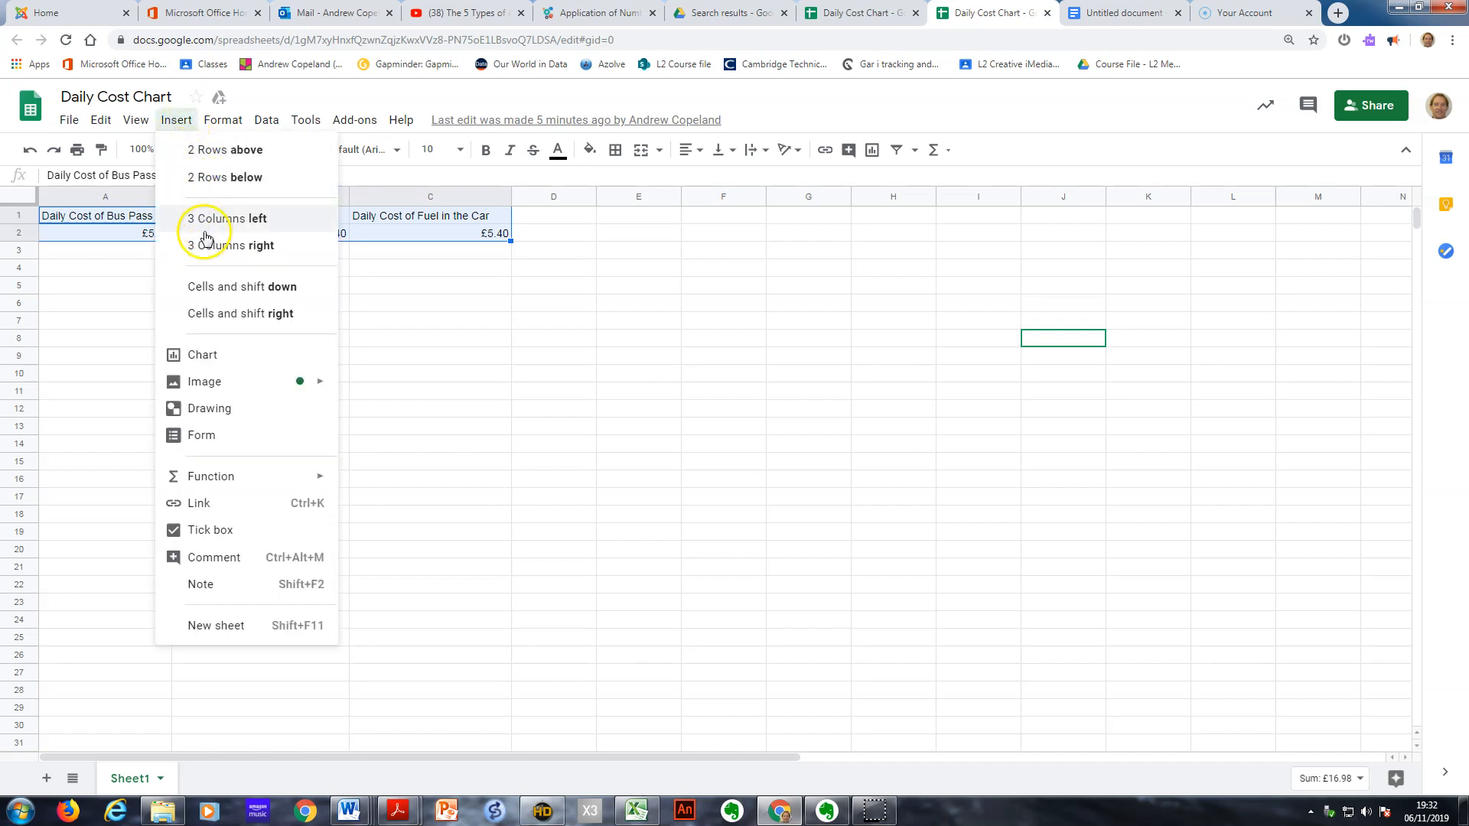
click(213, 361)
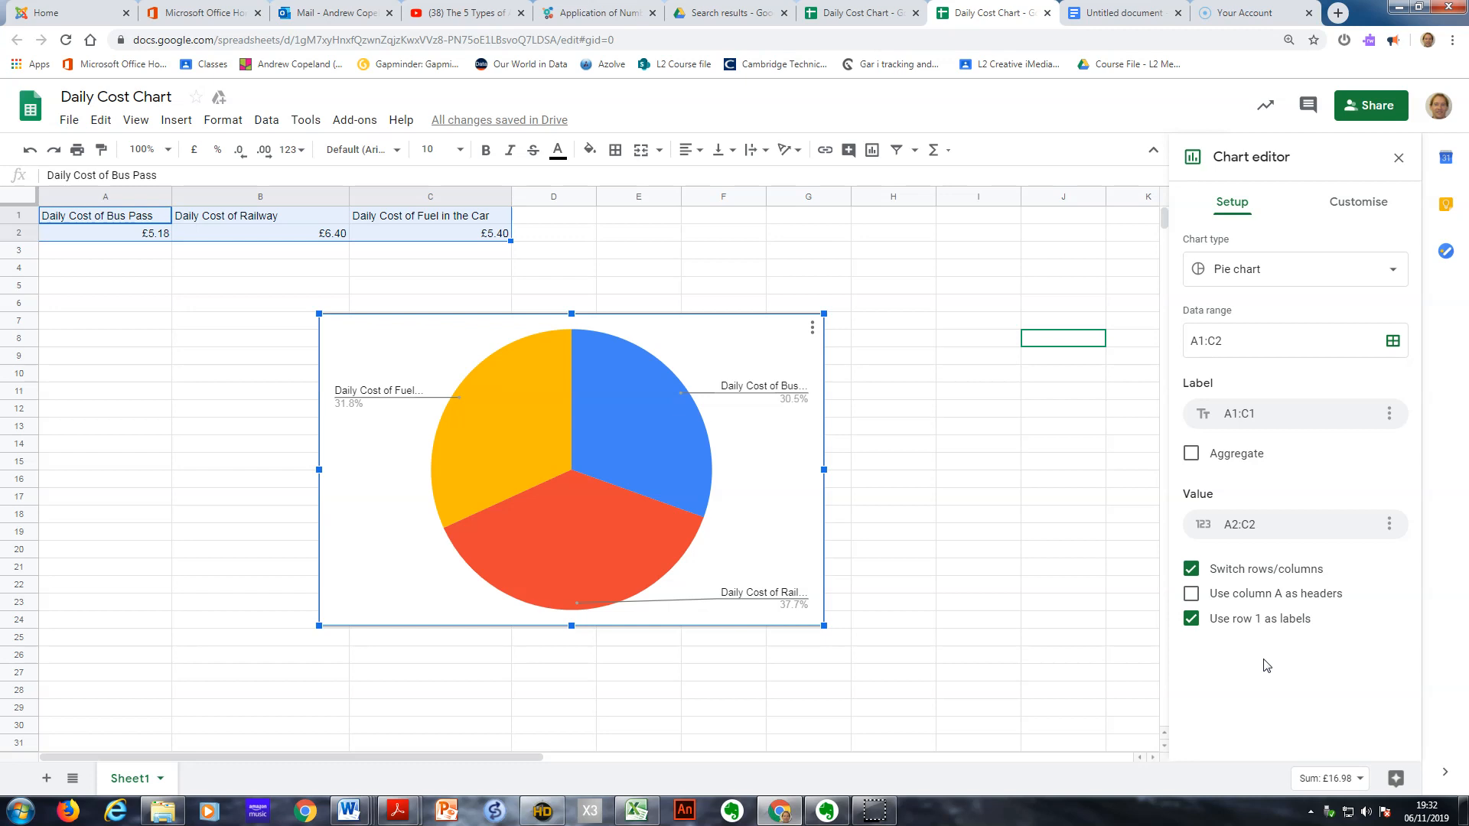
click(1253, 271)
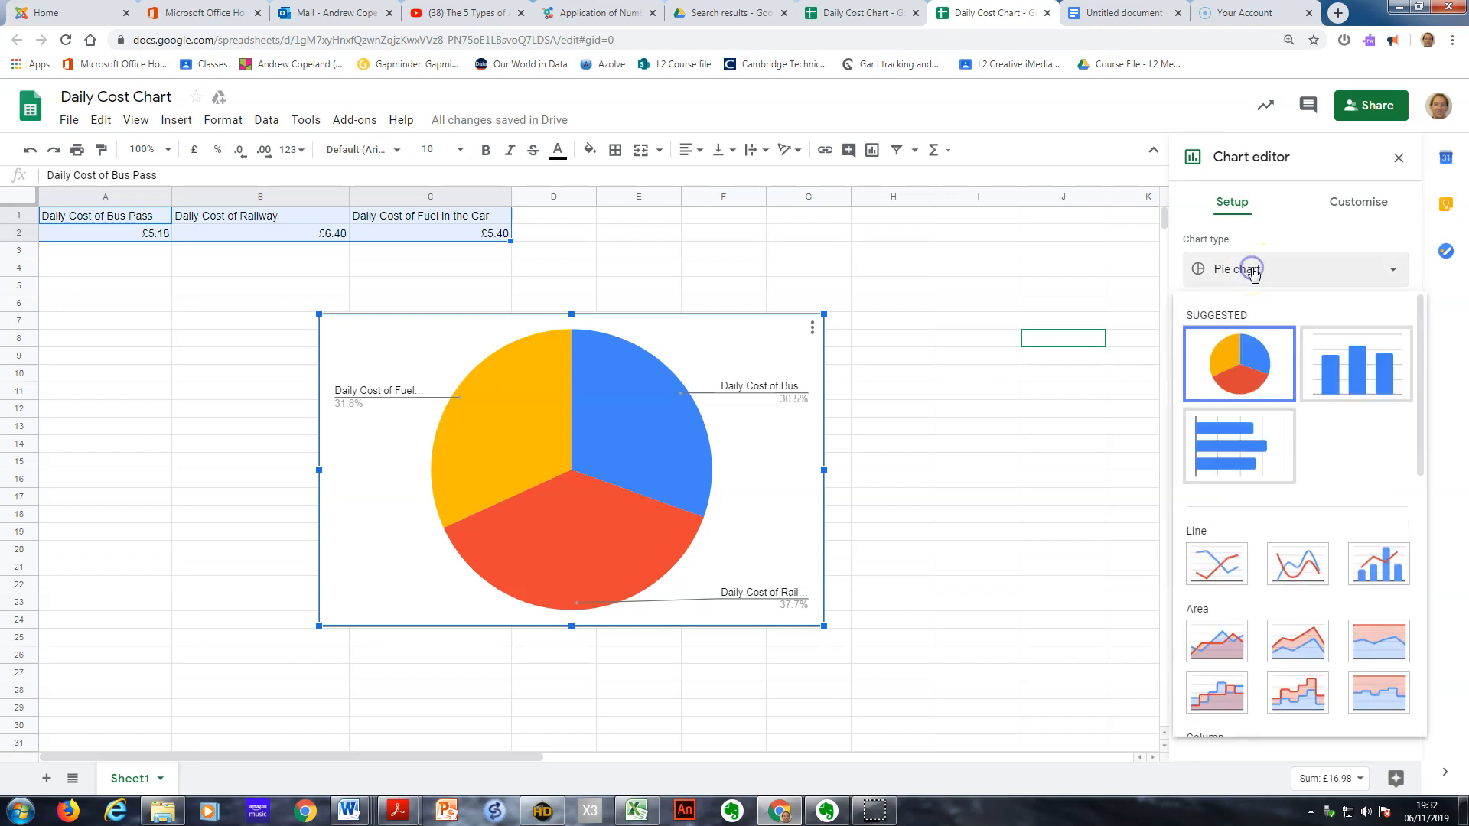
click(1358, 370)
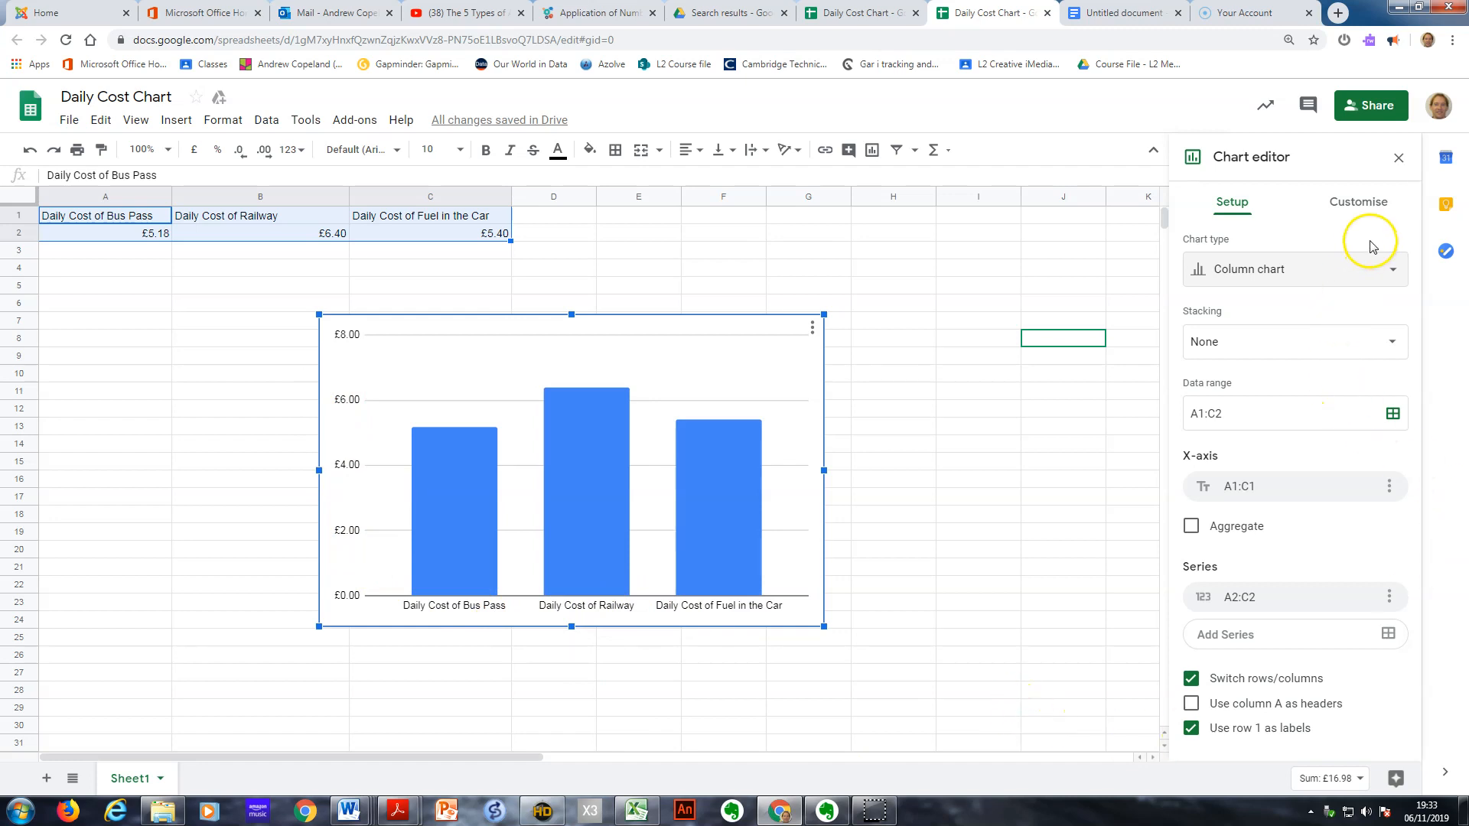
- Set the chart title to "Graph of Costs of Travelling to Work" and centre it above the columns
click(1364, 208)
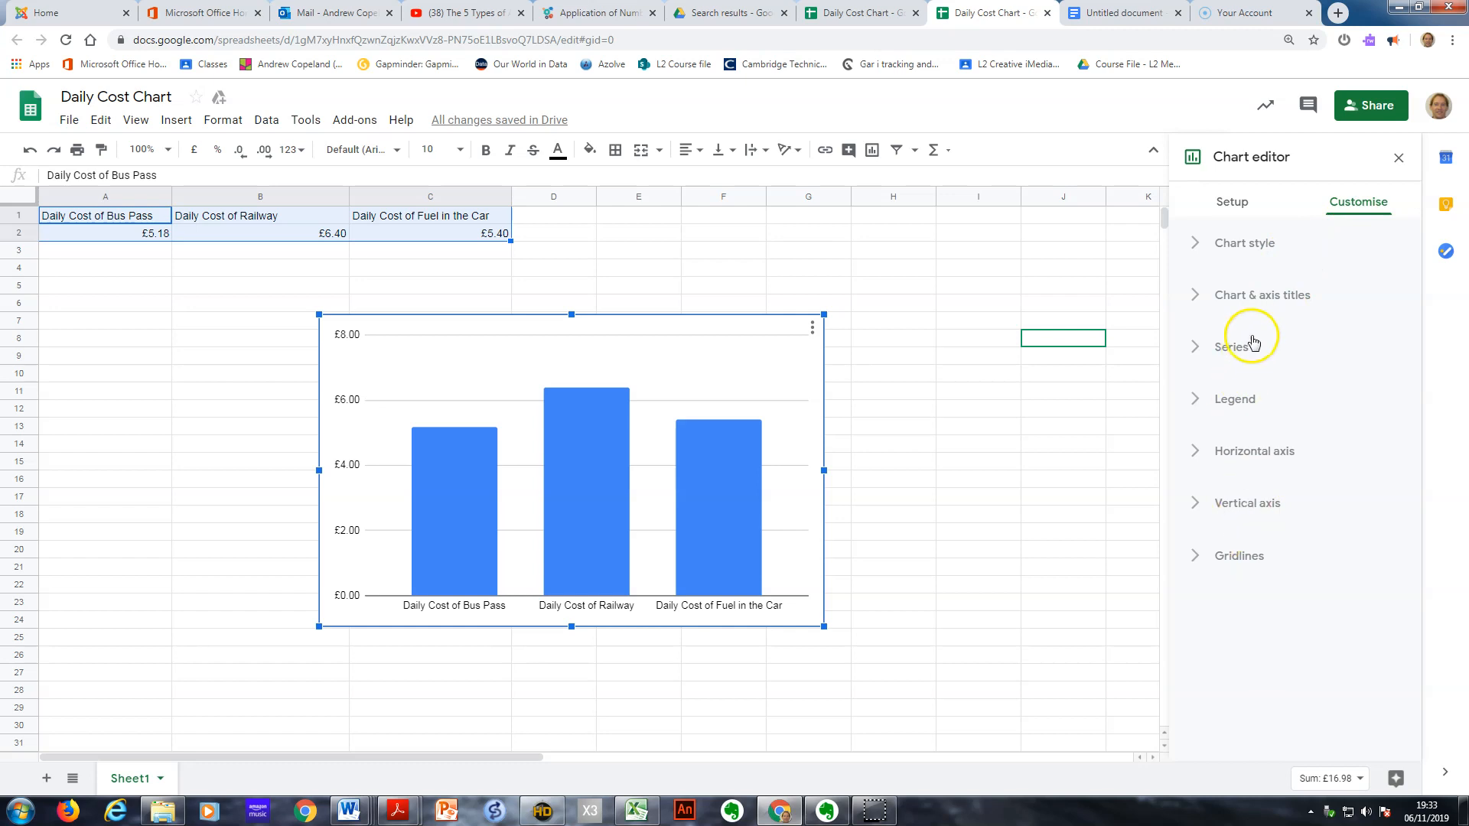
click(1249, 302)
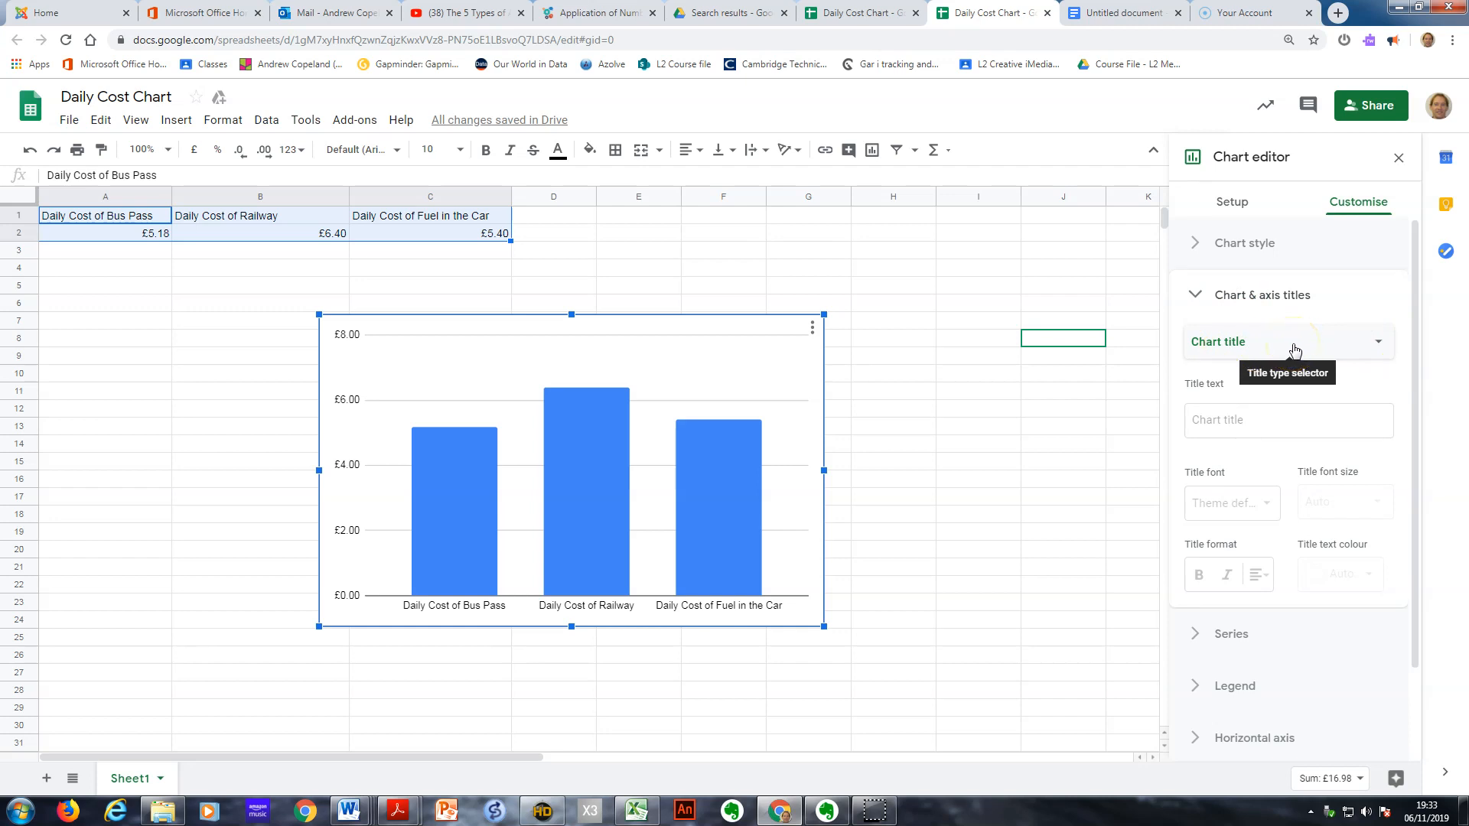
click(1379, 346)
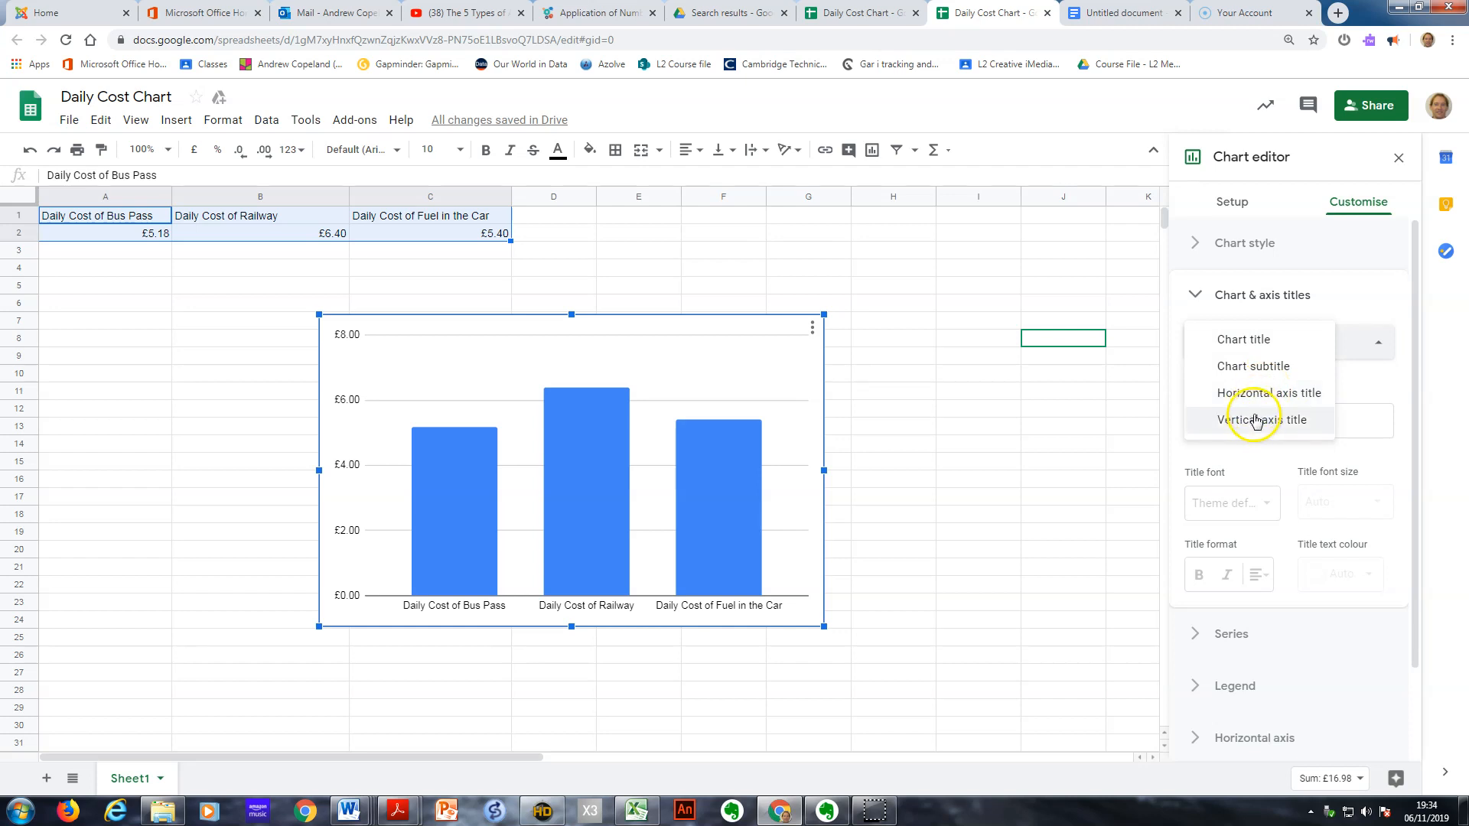
click(1264, 342)
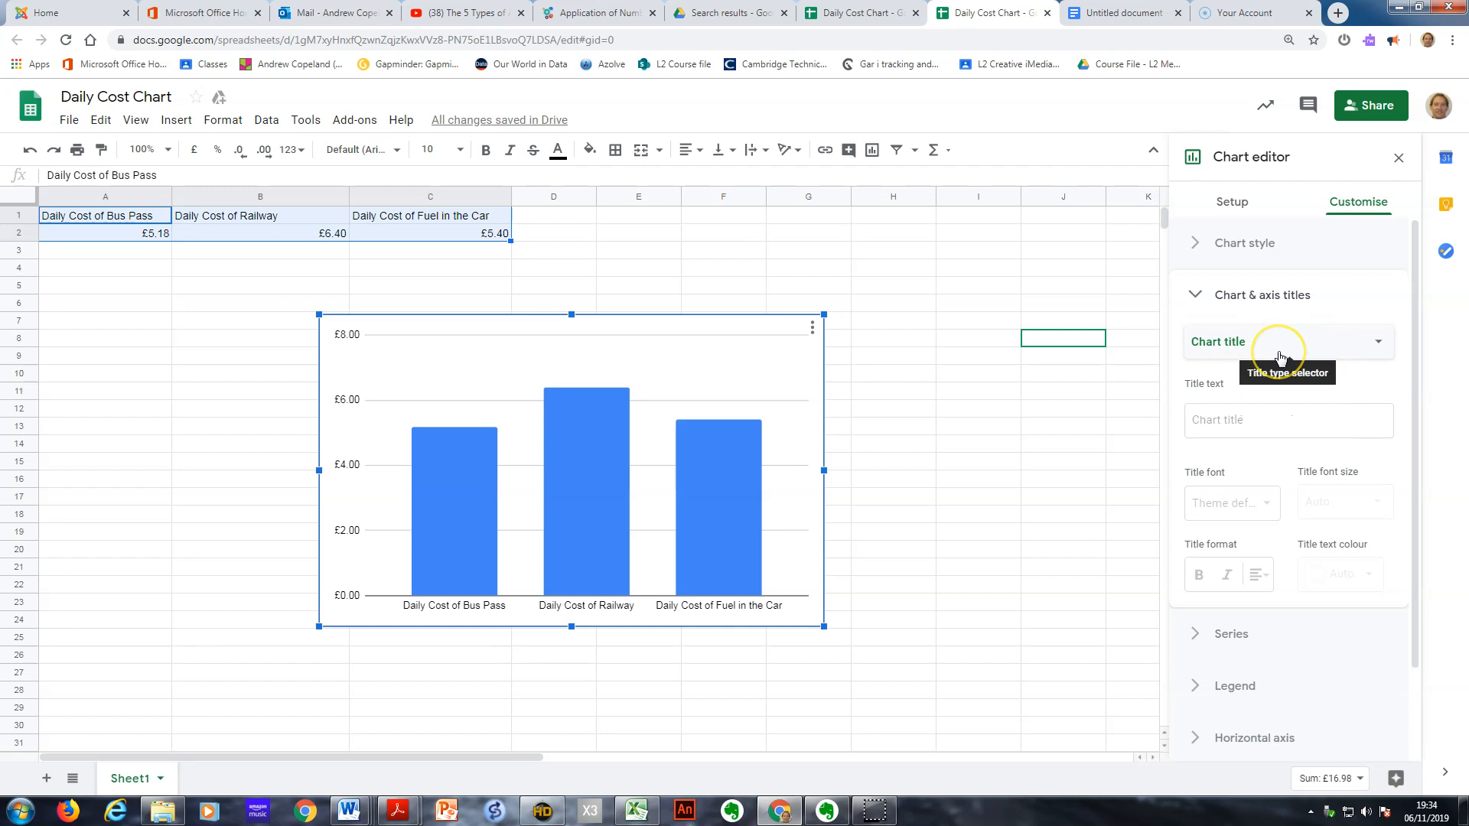
click(1245, 419)
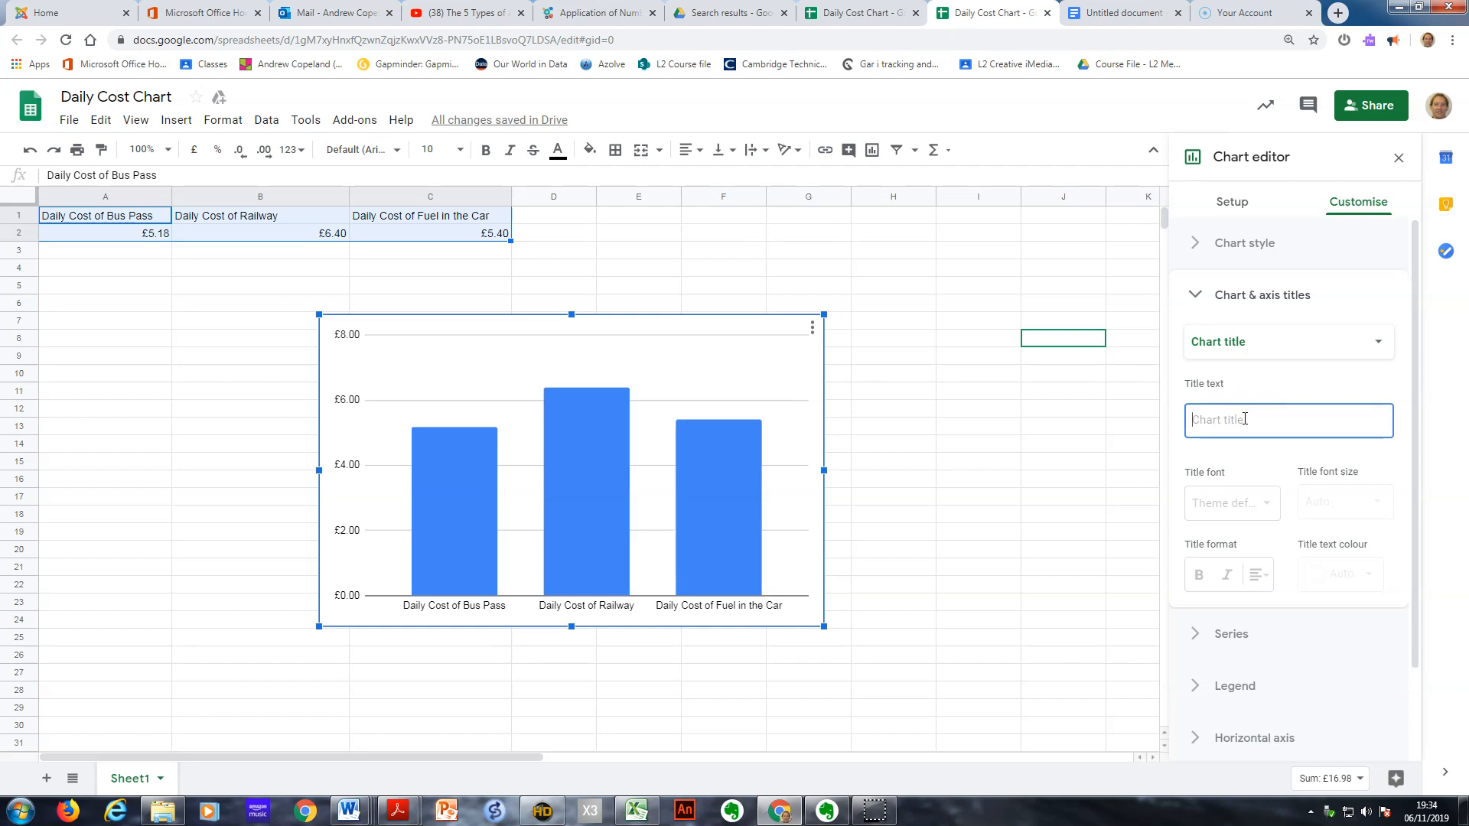
text(Gr)
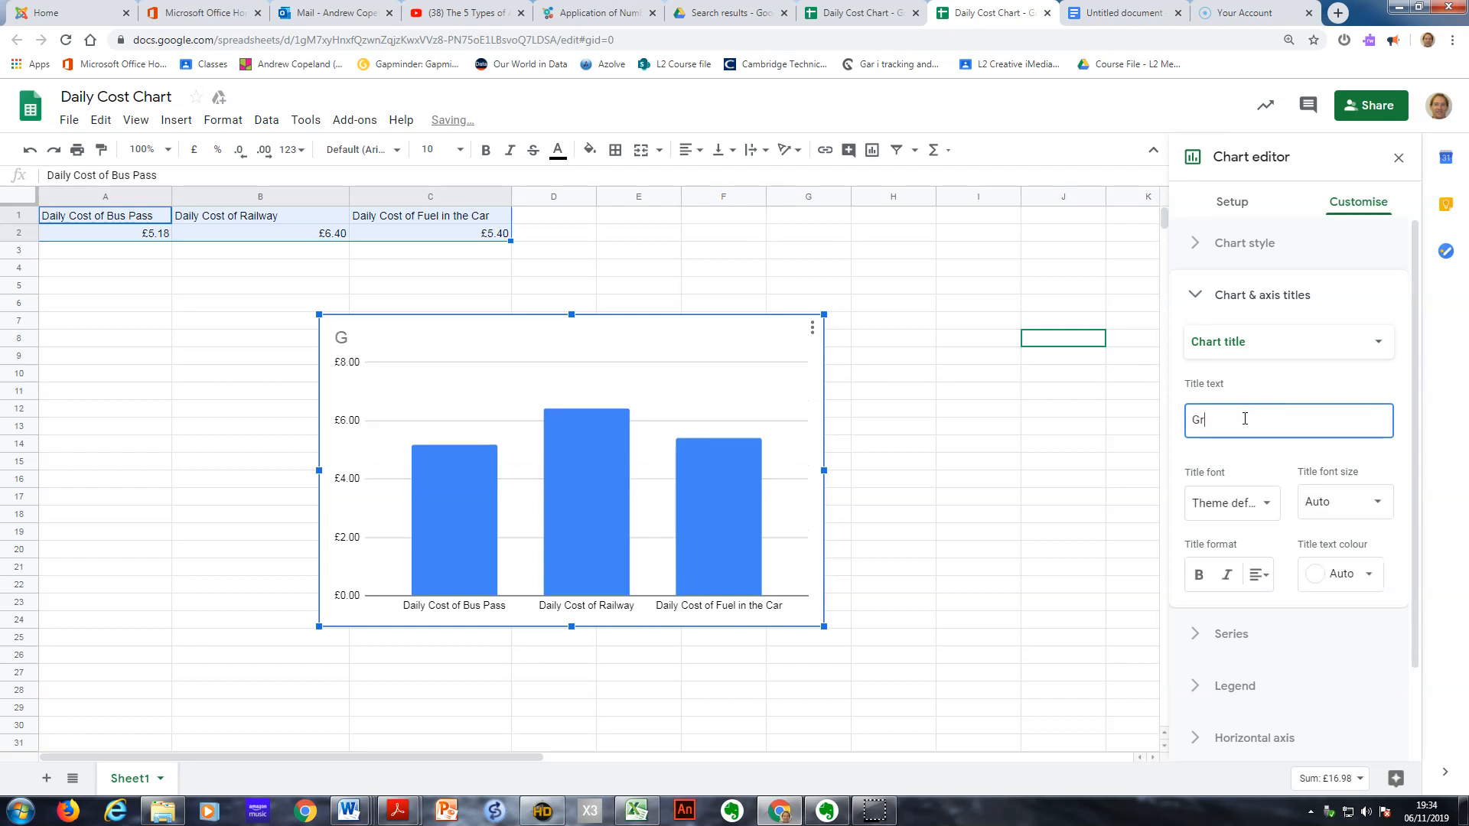
text(aph of C)
text(o)
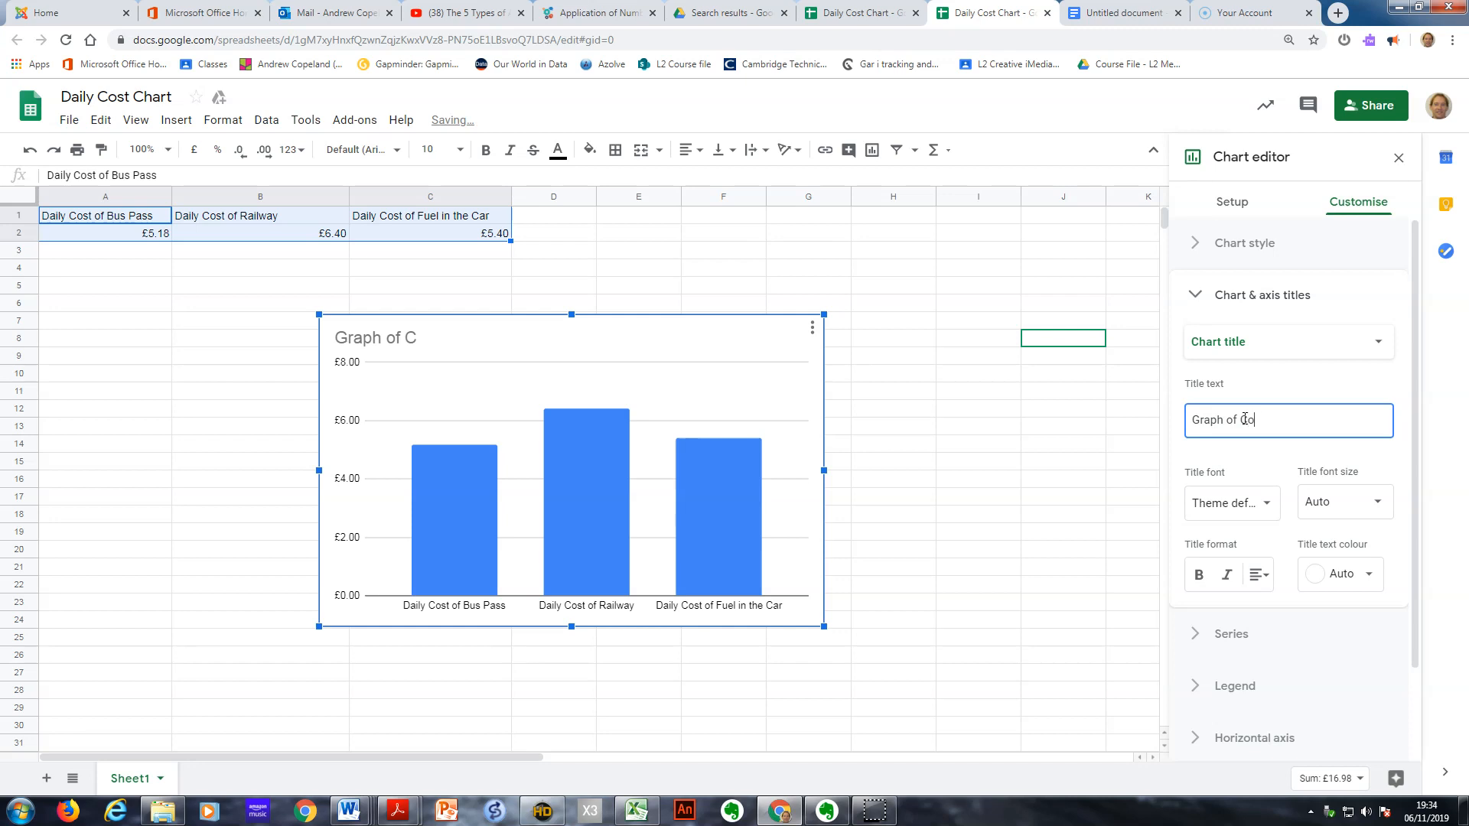
text(sts of )
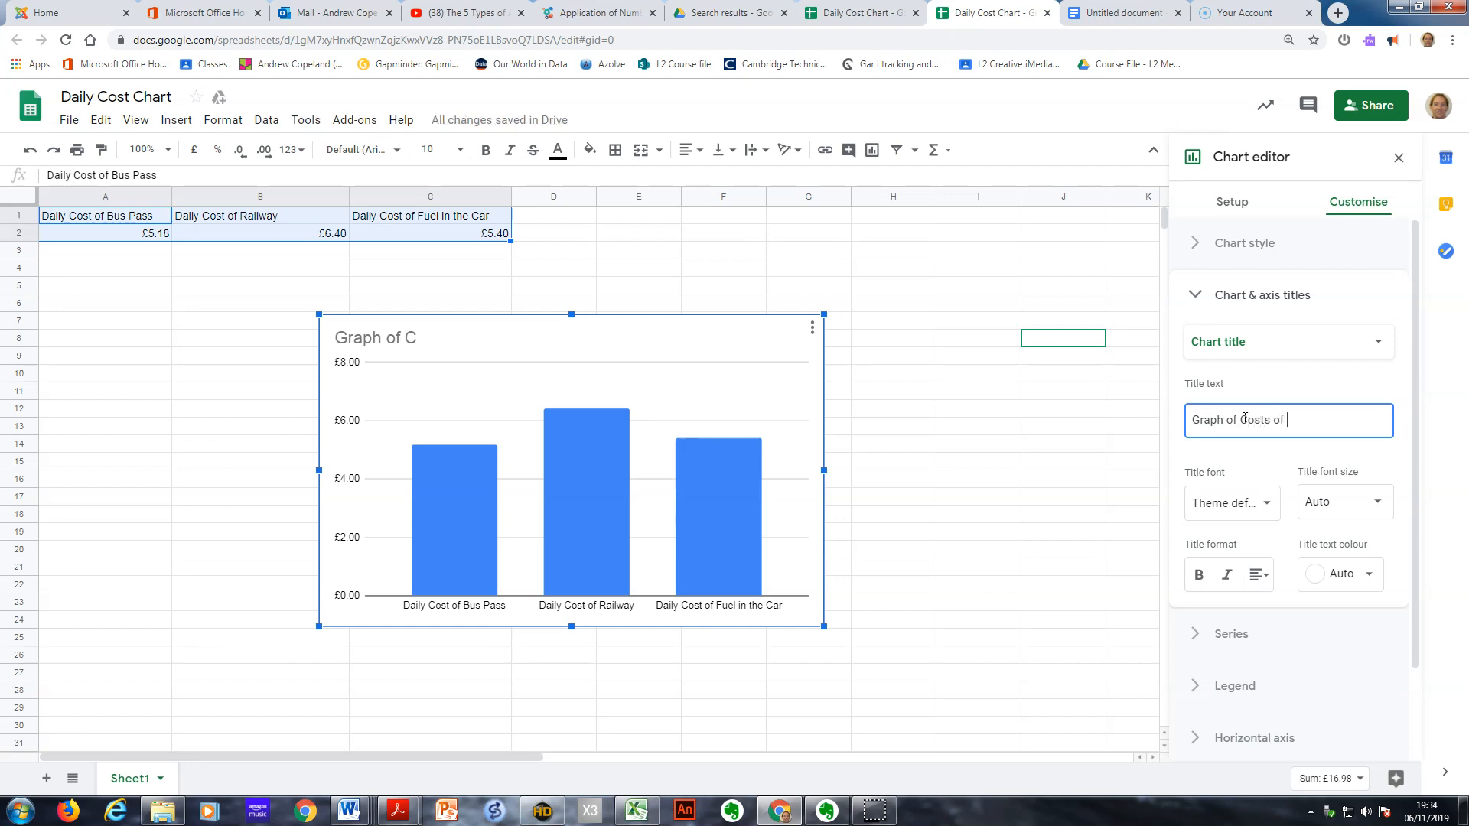
text(Trav)
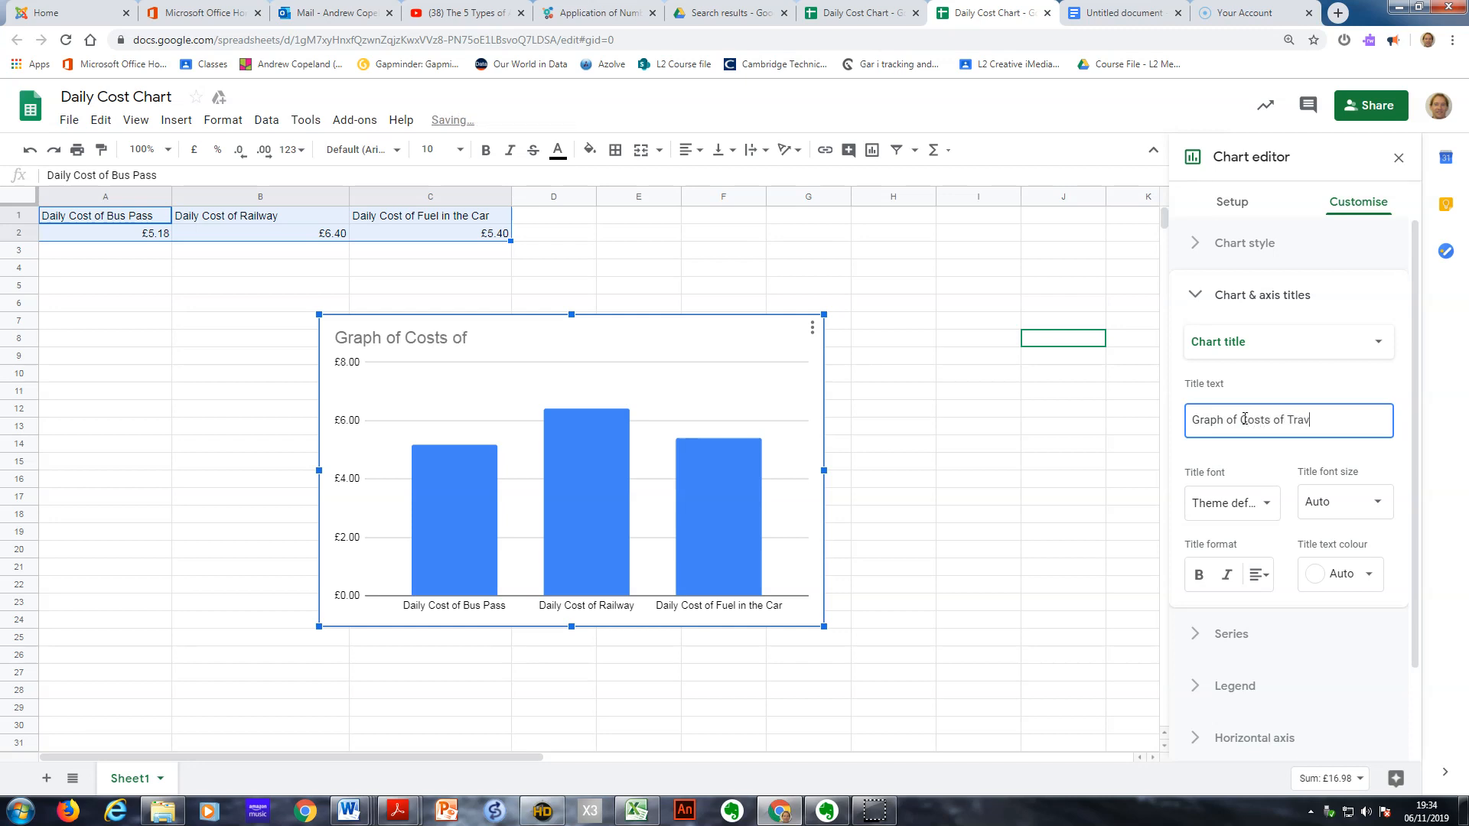
text(elling to Work)
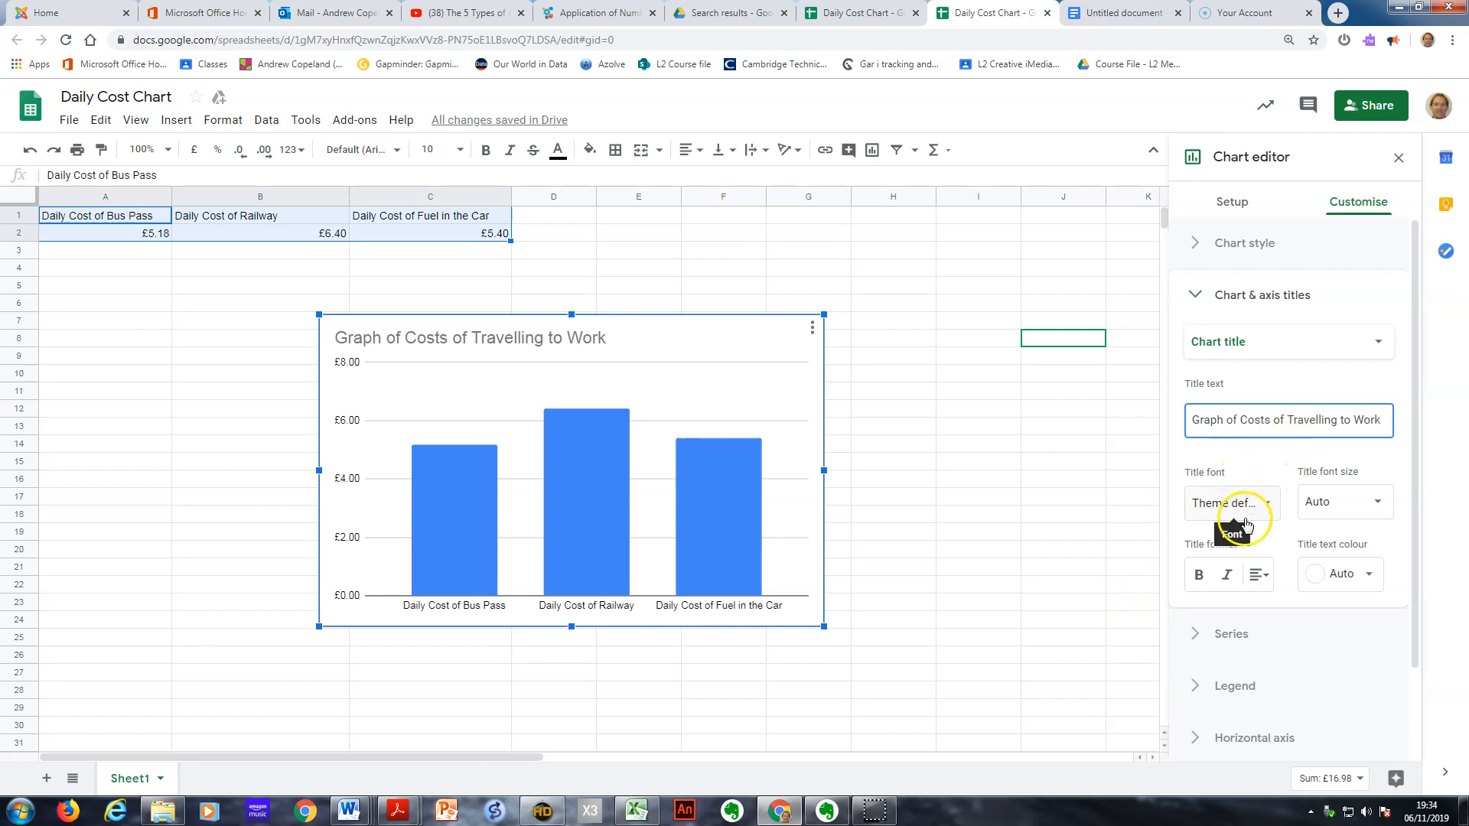
click(1261, 578)
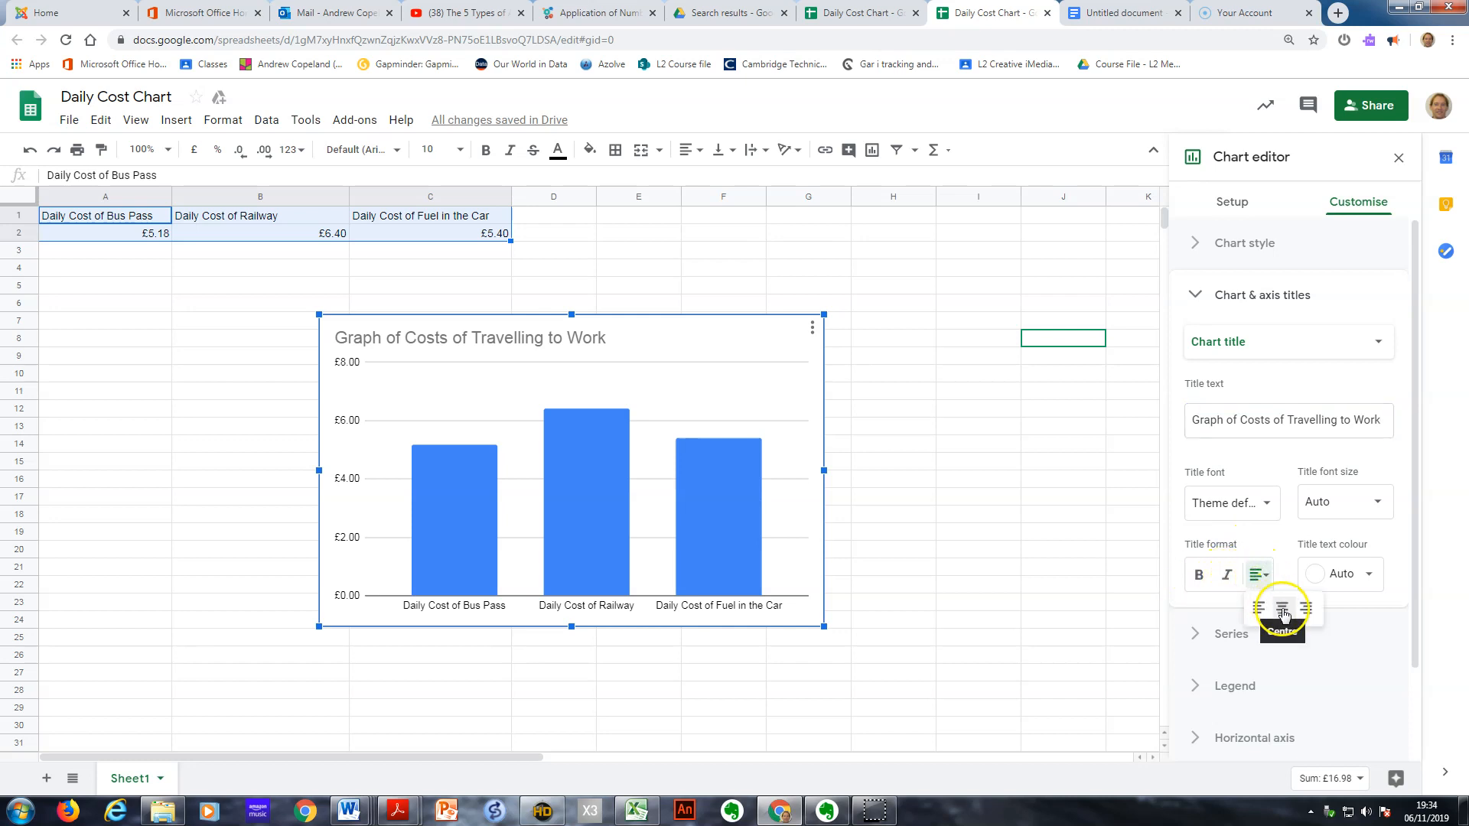
click(1283, 612)
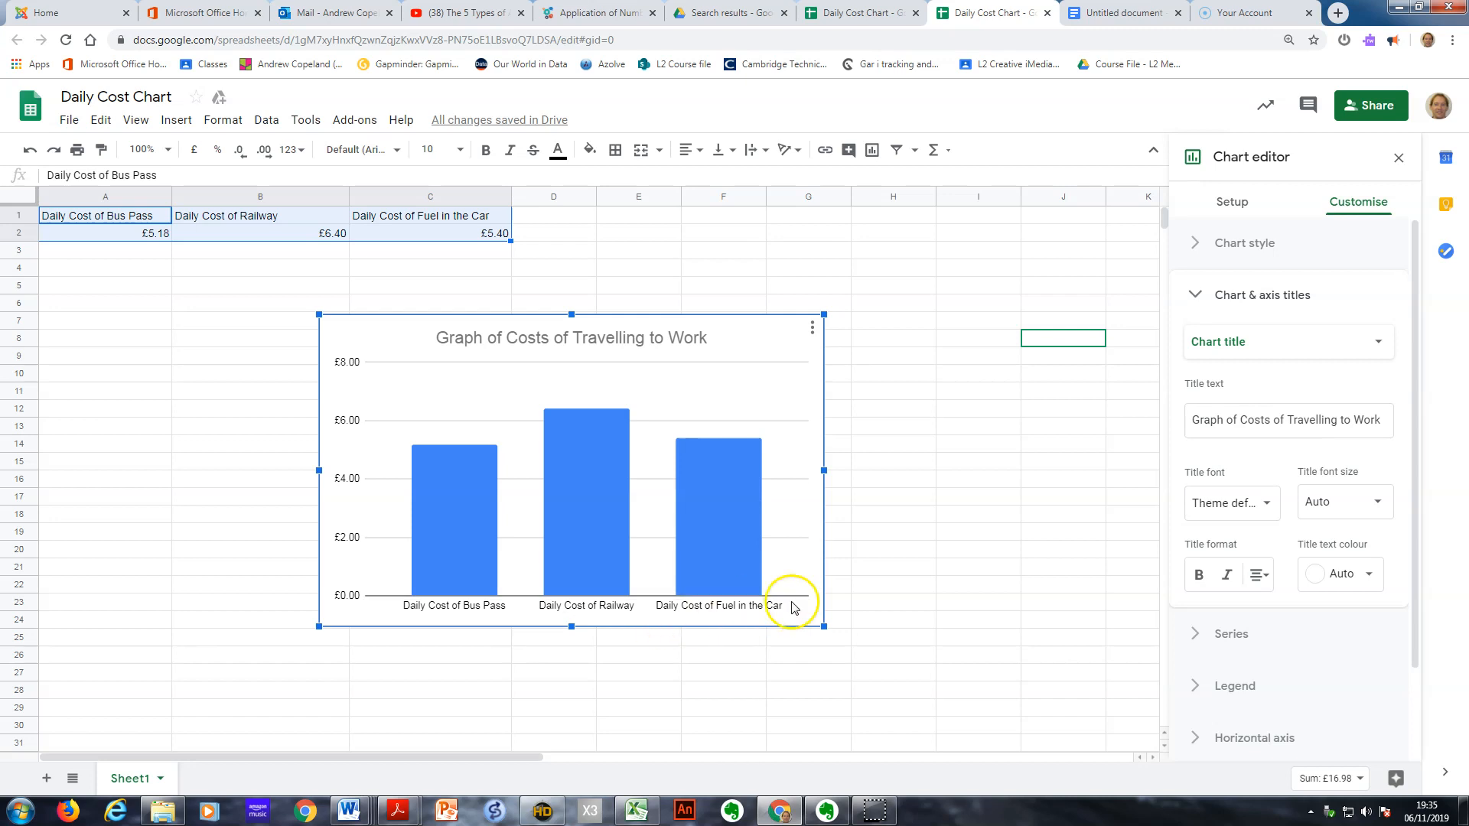
- Open the chart's horizontal axis title text for editing
click(1369, 346)
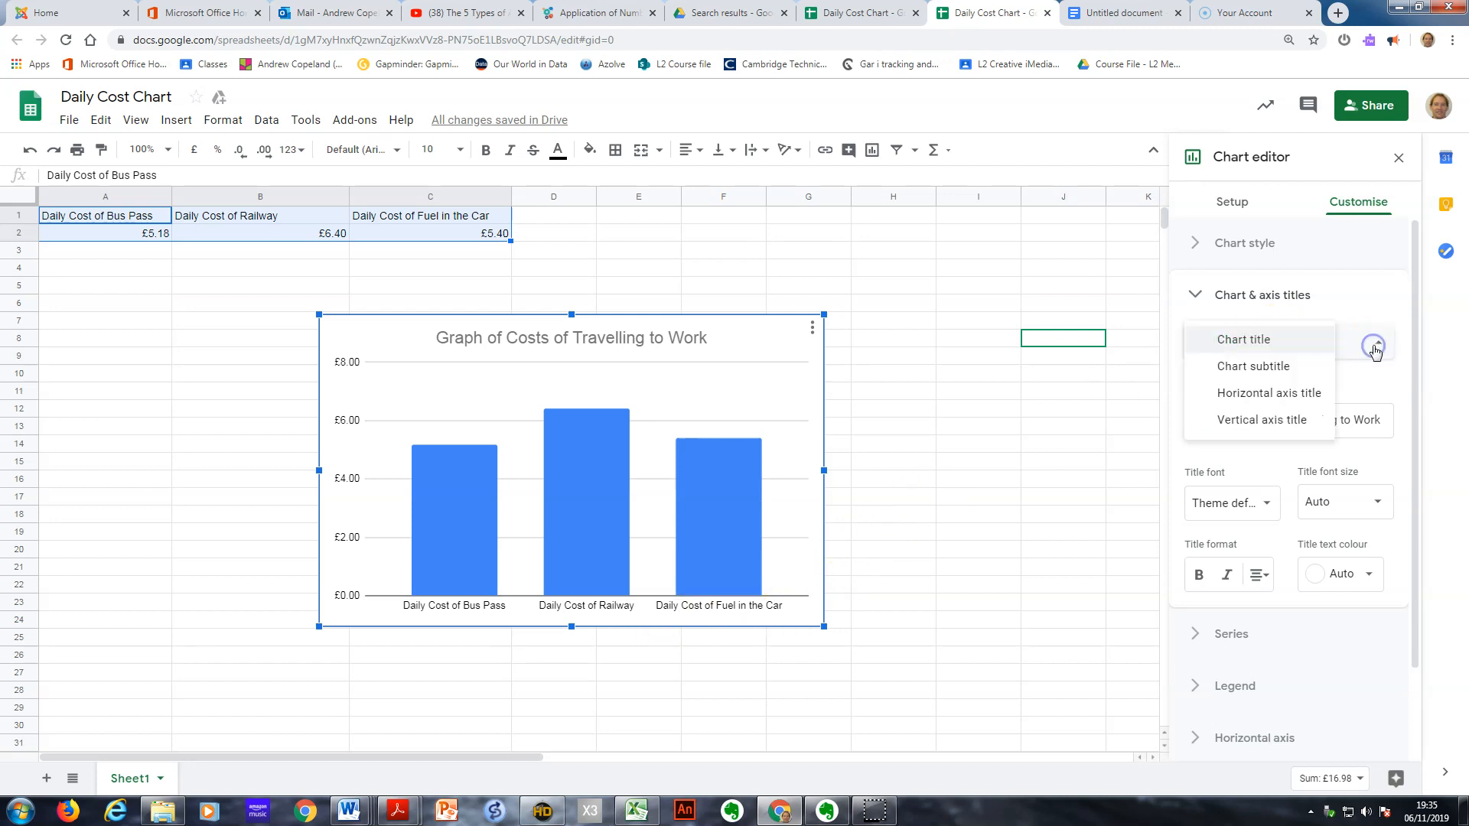
click(1296, 395)
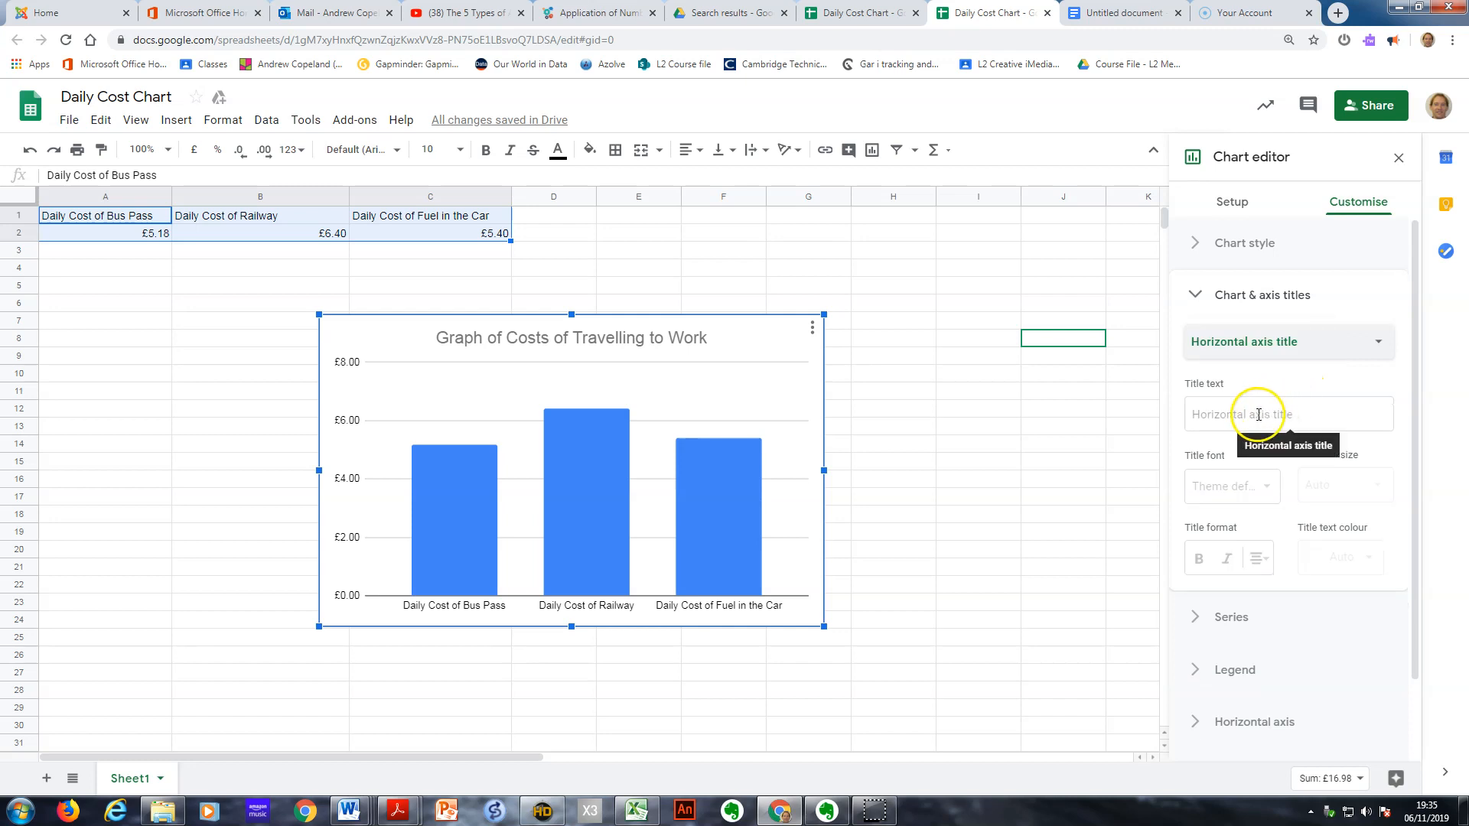
click(1222, 412)
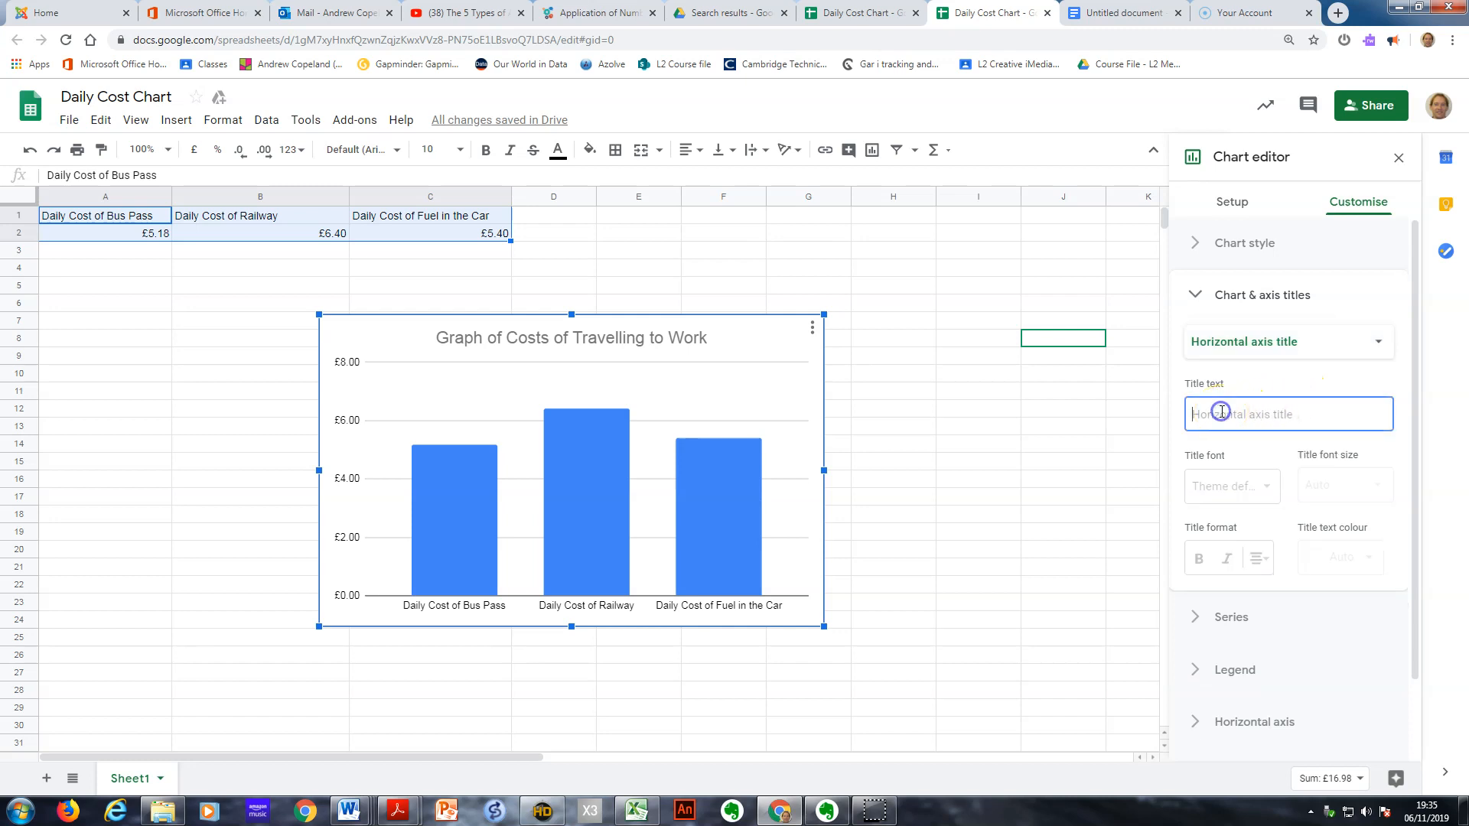
text(kgkjhg)
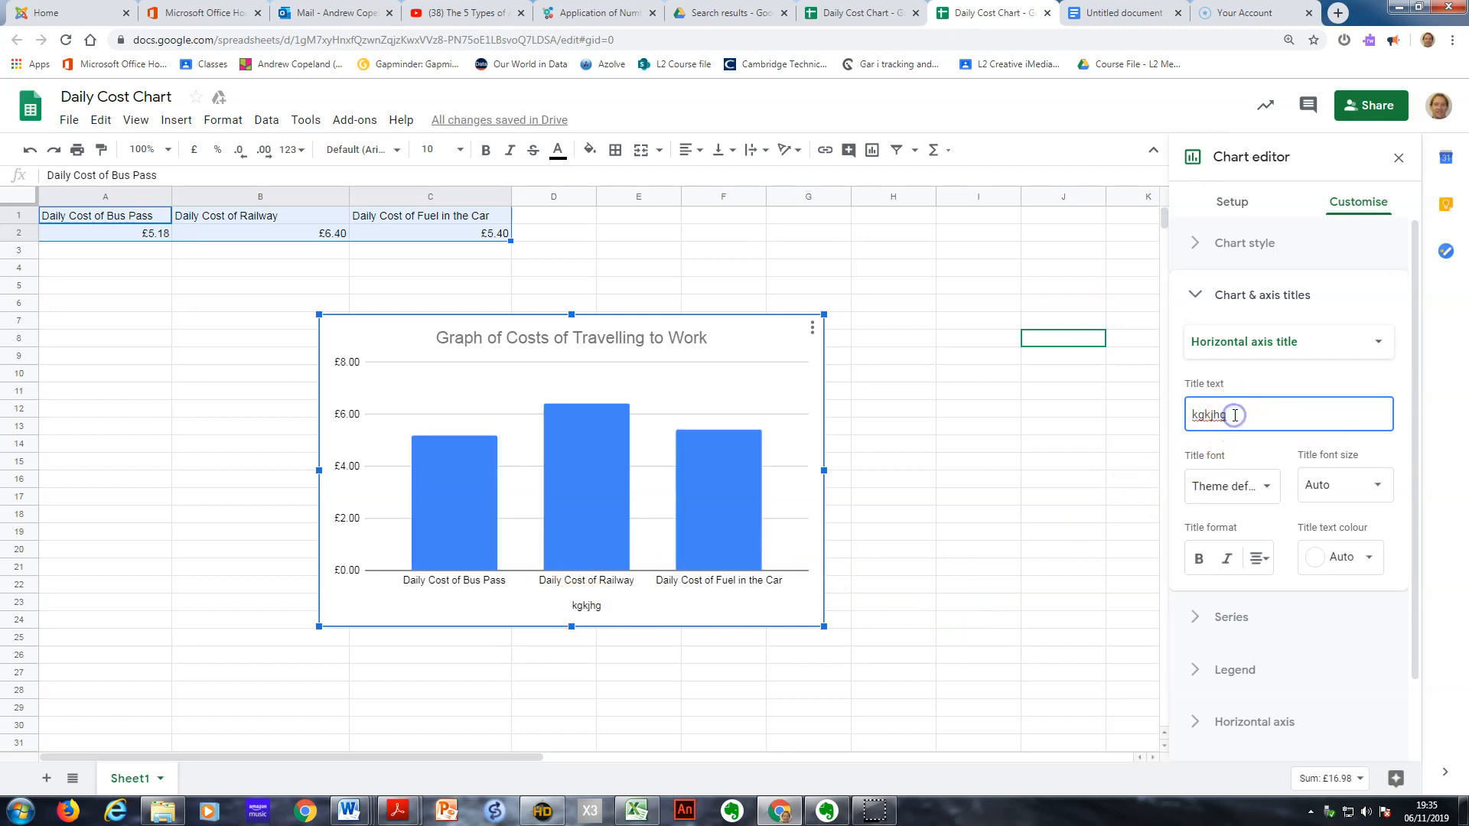
key(BackSpace)
key(BackSpace)
key(BackSpace)
key(BackSpace)
key(BackSpace)
key(BackSpace)
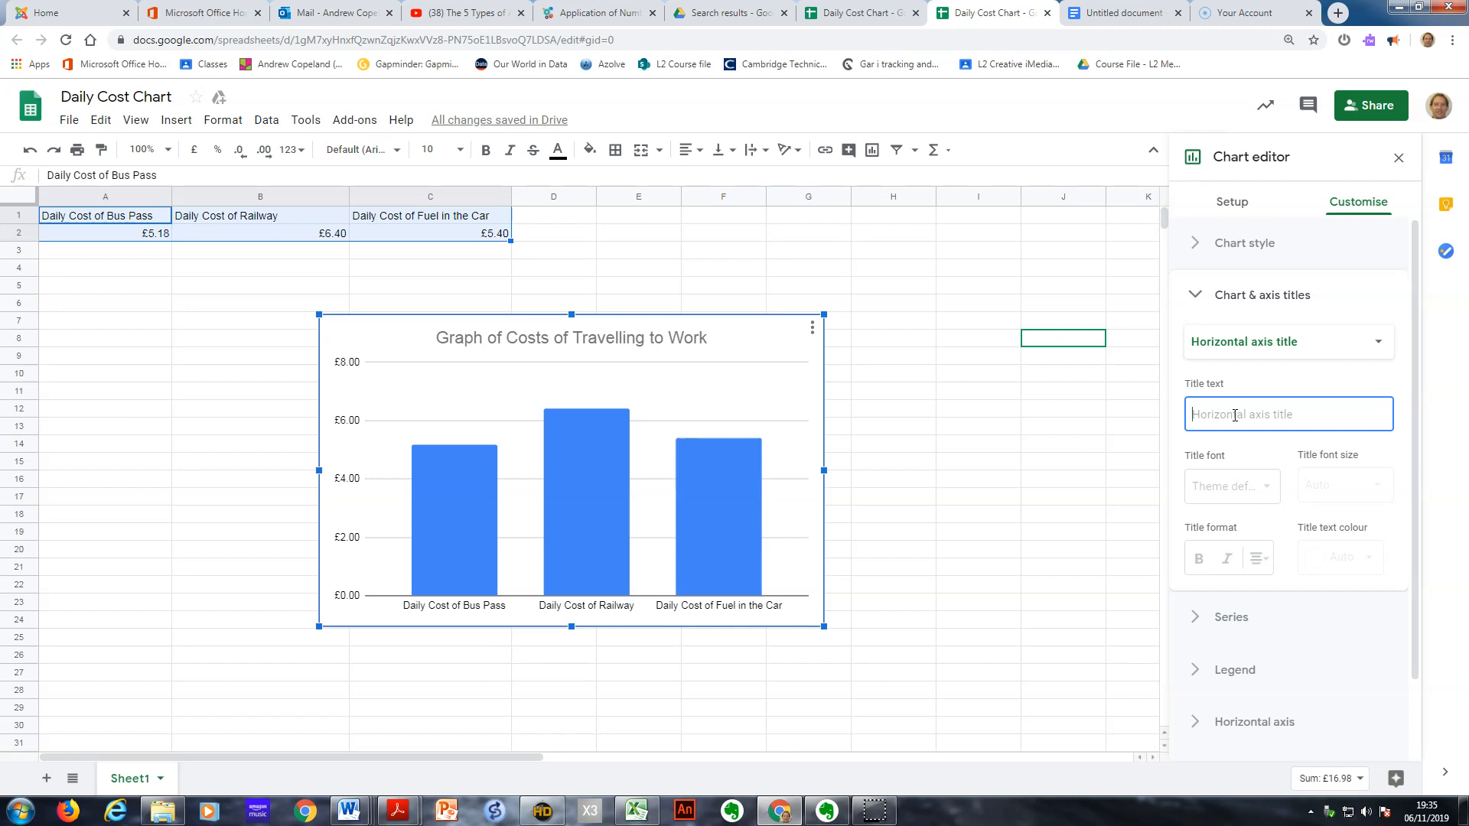
text(C)
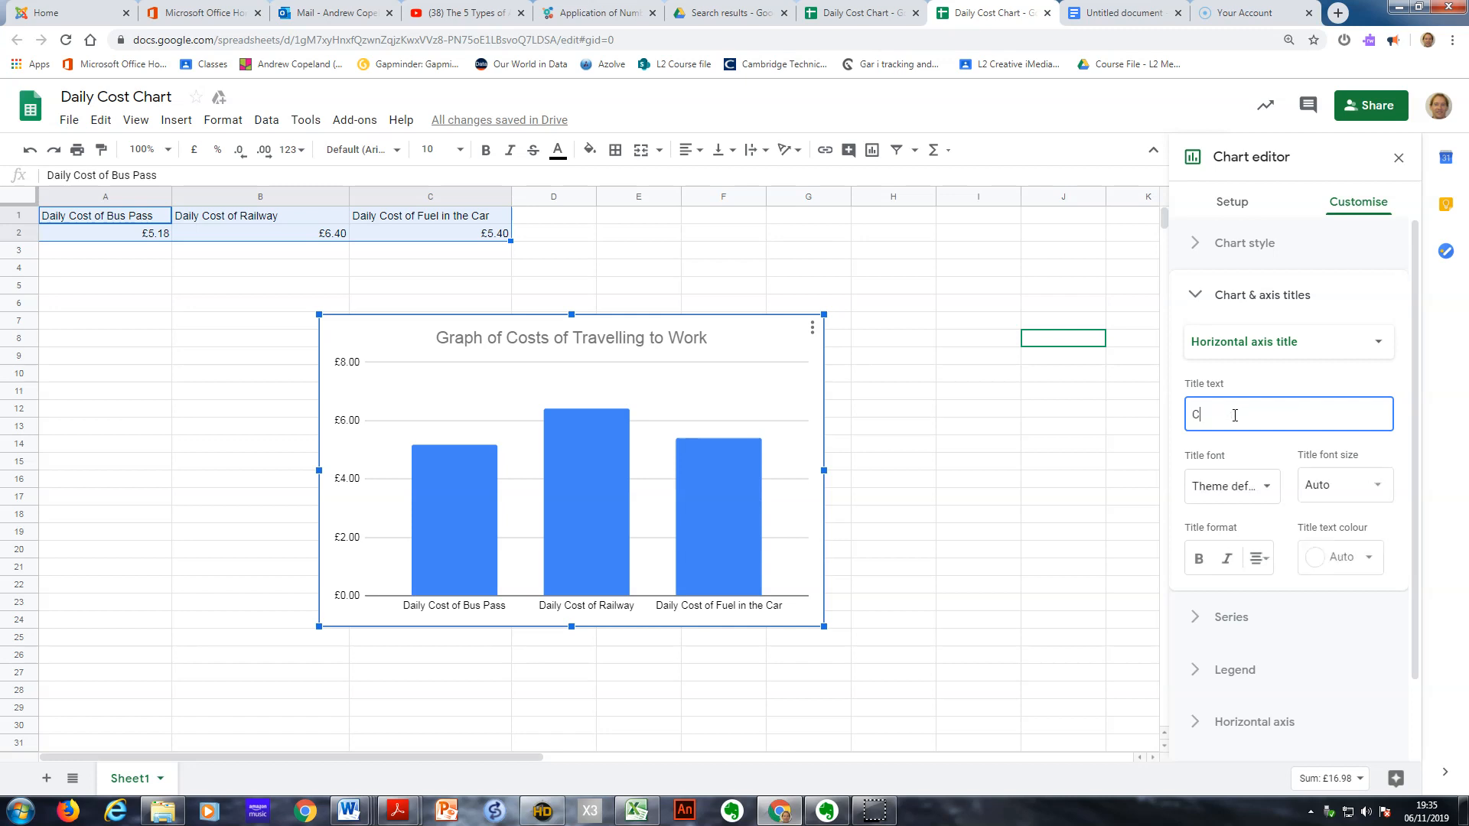
text(o)
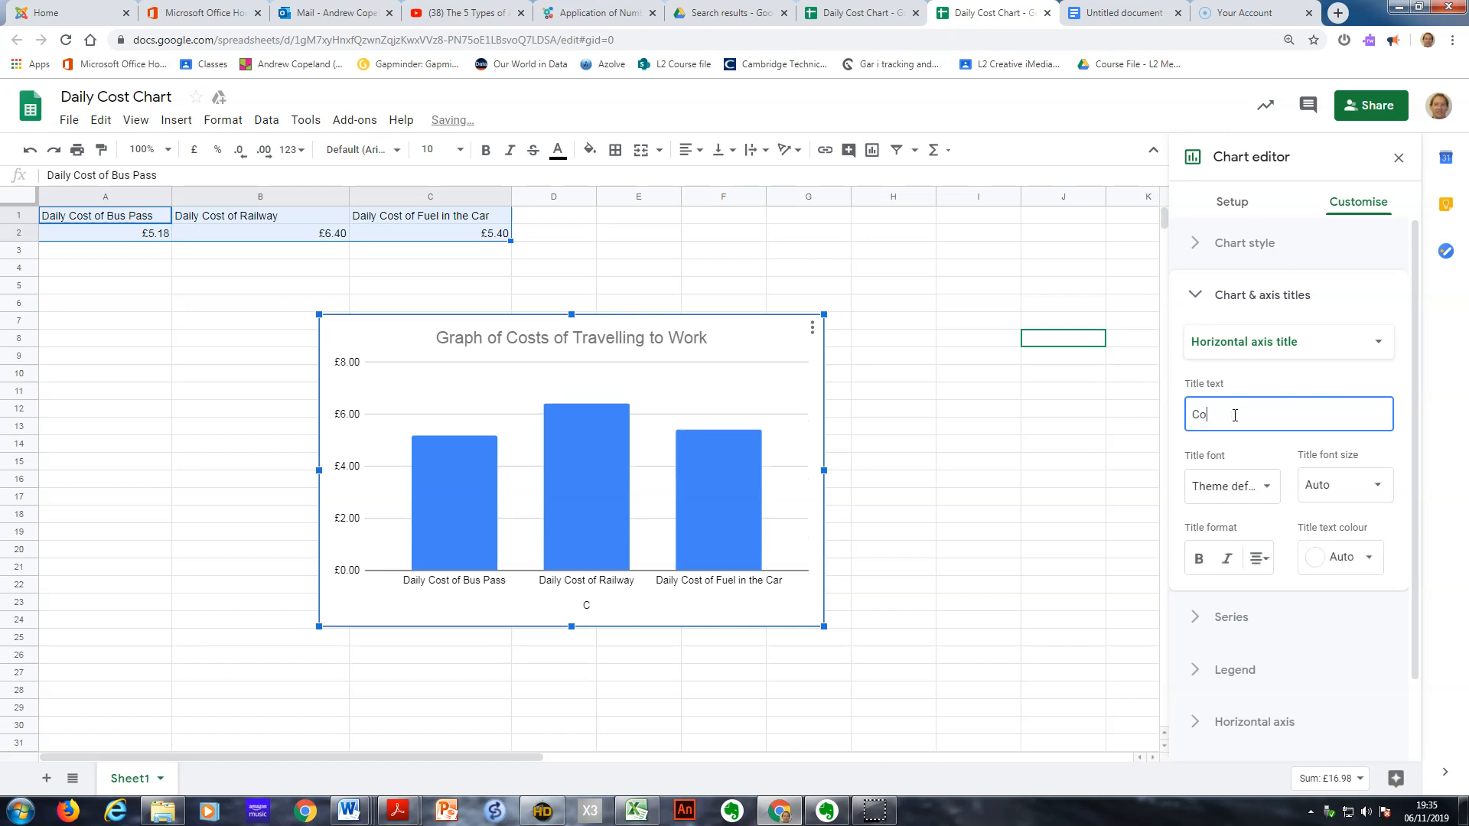
text(sts of)
key(BackSpace)
key(BackSpace)
key(BackSpace)
key(BackSpace)
key(BackSpace)
key(BackSpace)
key(BackSpace)
key(BackSpace)
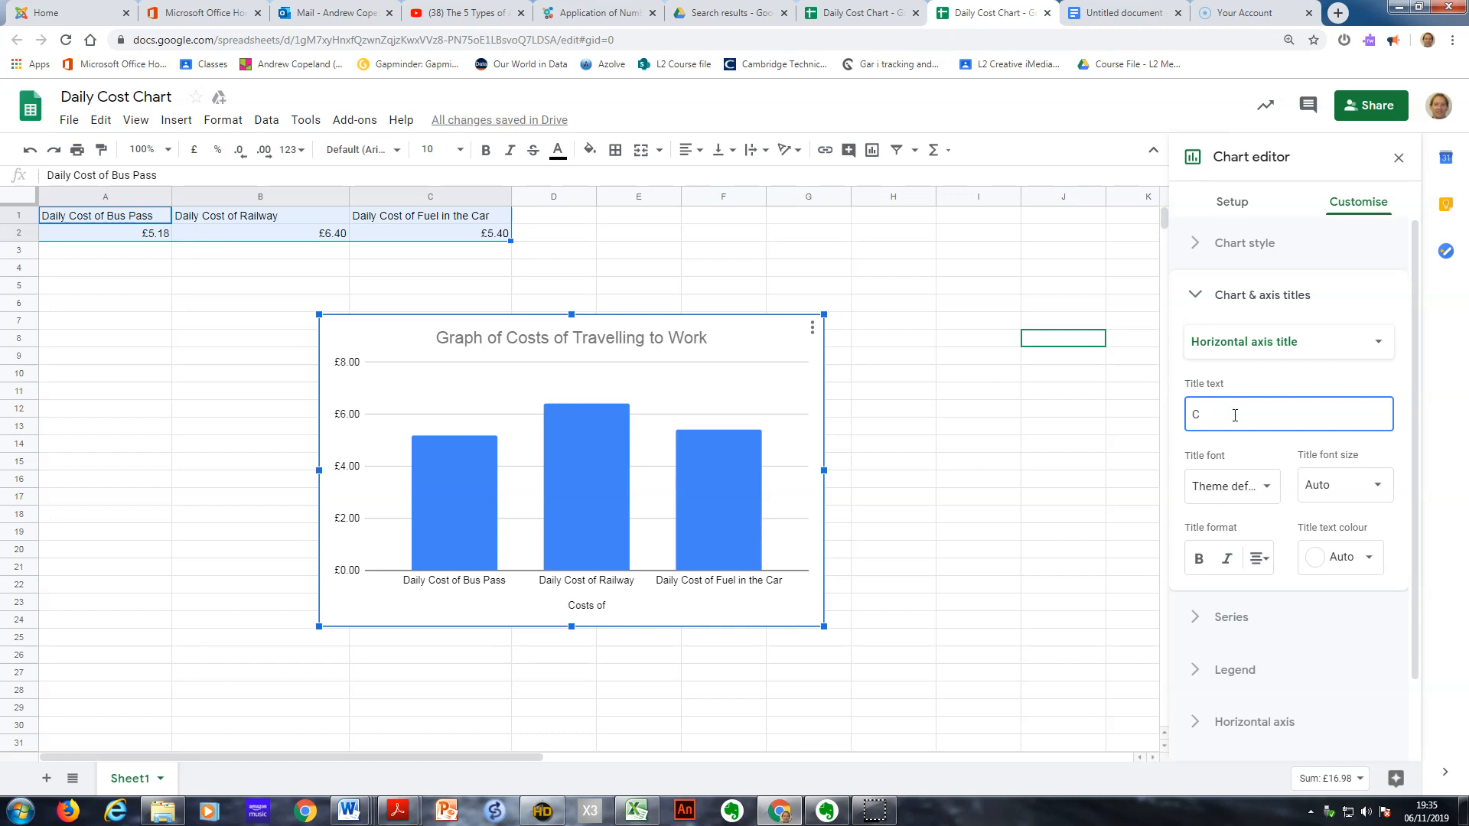
- Set the chart's horizontal axis title to "Type of Transport"
text(T)
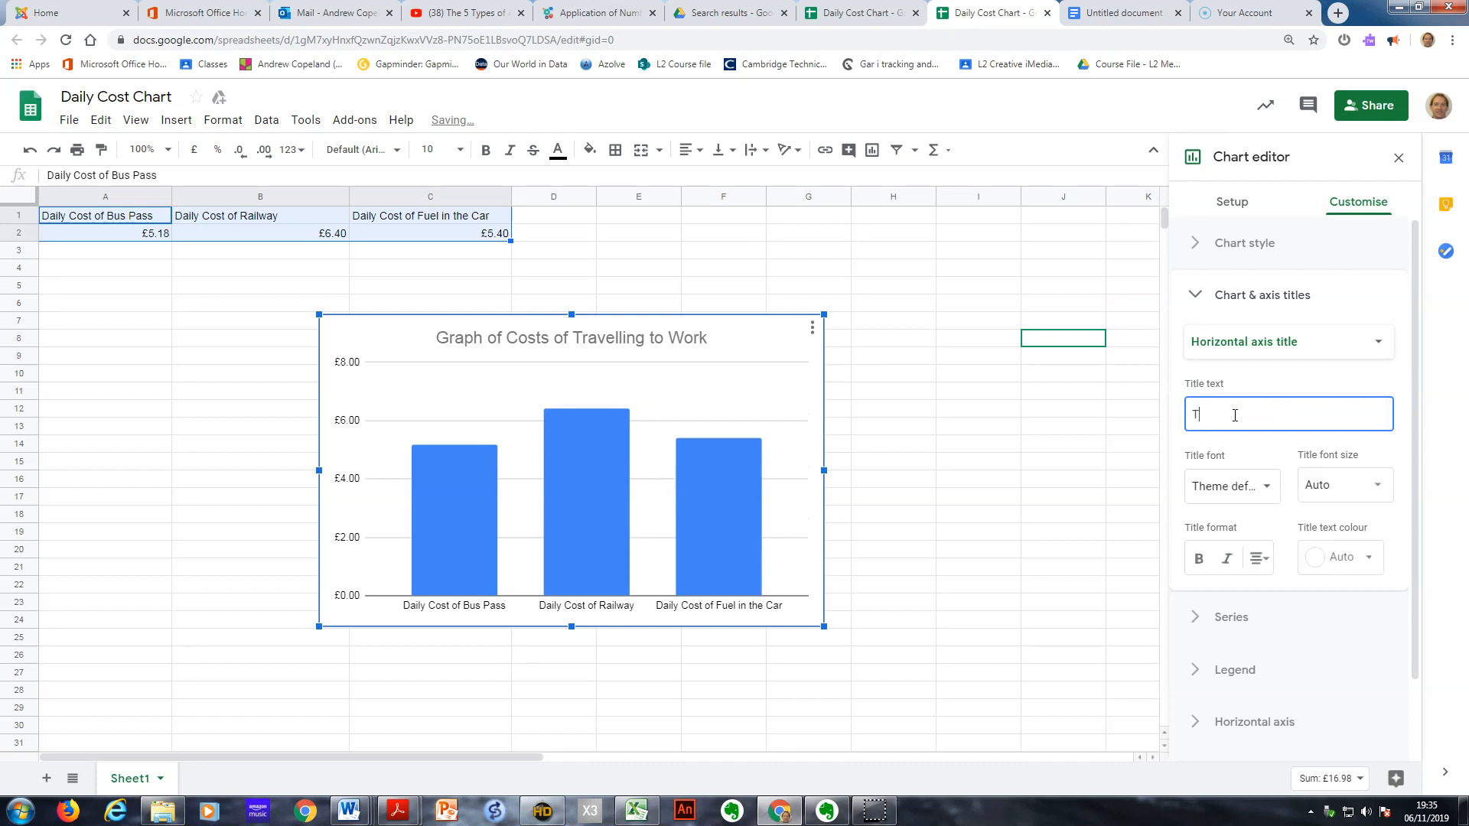
text(ype )
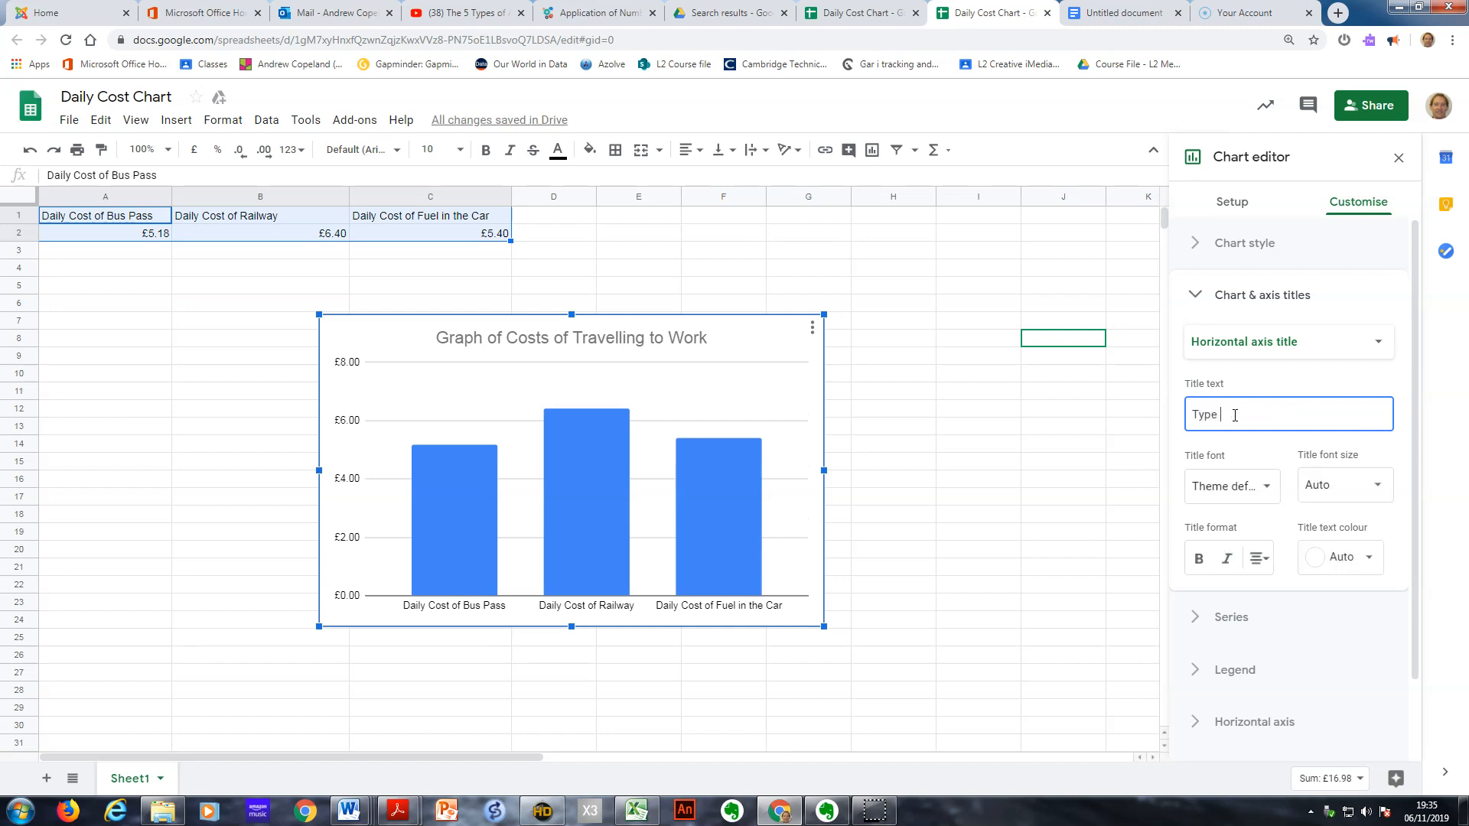
text(pf Transport)
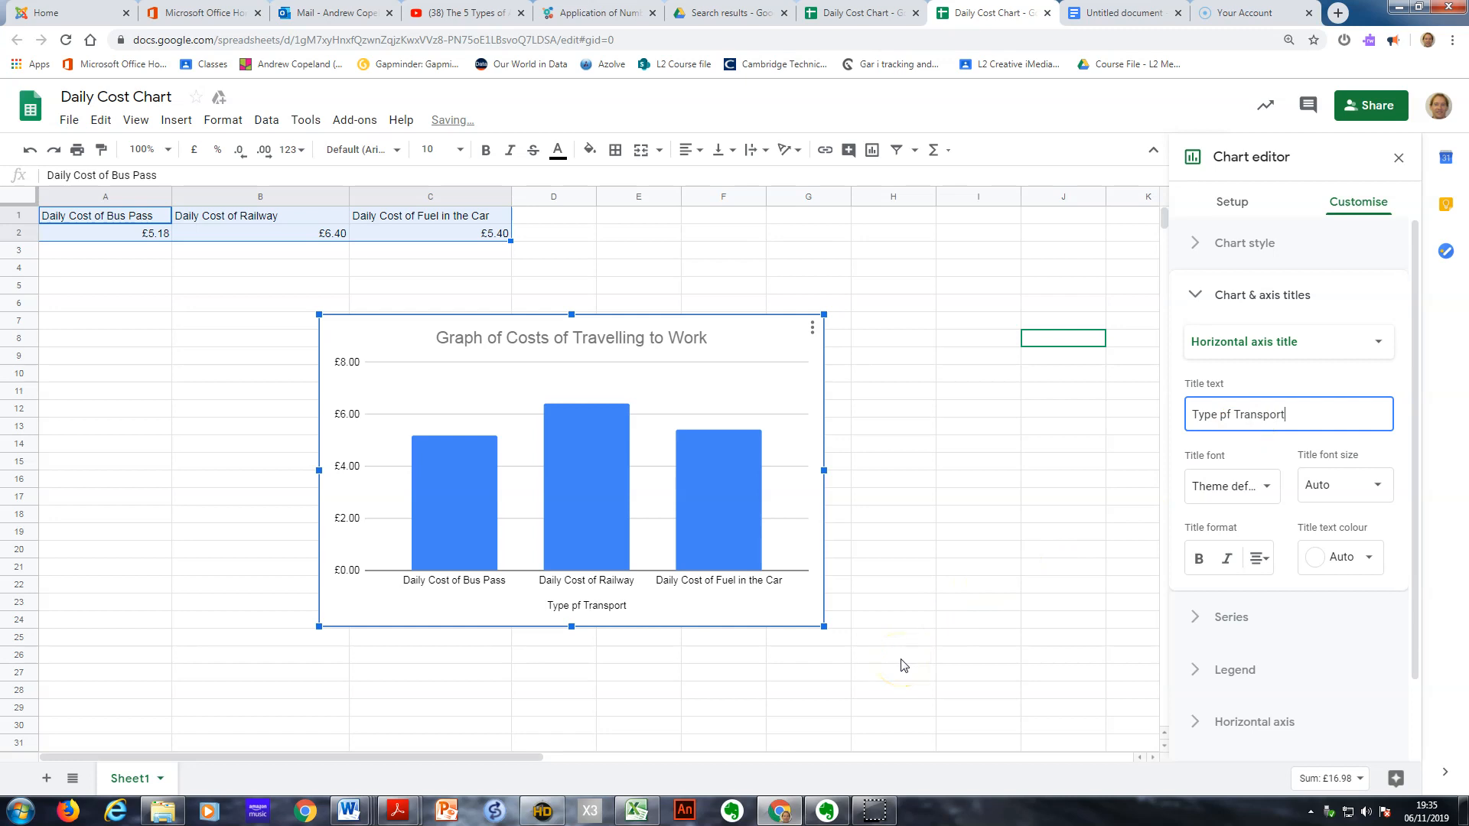
click(1224, 415)
key(BackSpace)
text(o)
- Set the chart's vertical axis title to "Cost (£)"
click(1373, 357)
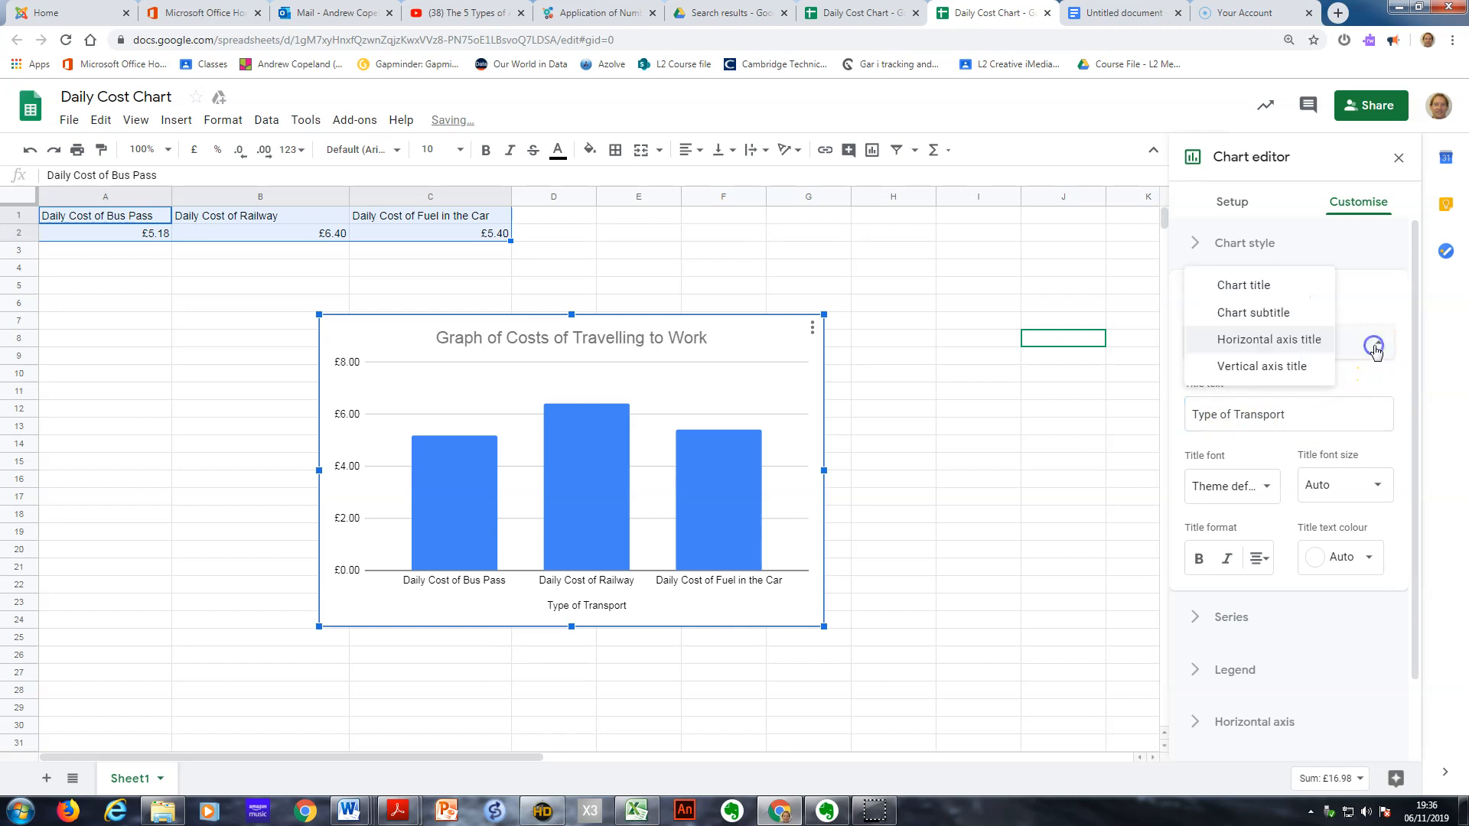
click(1283, 370)
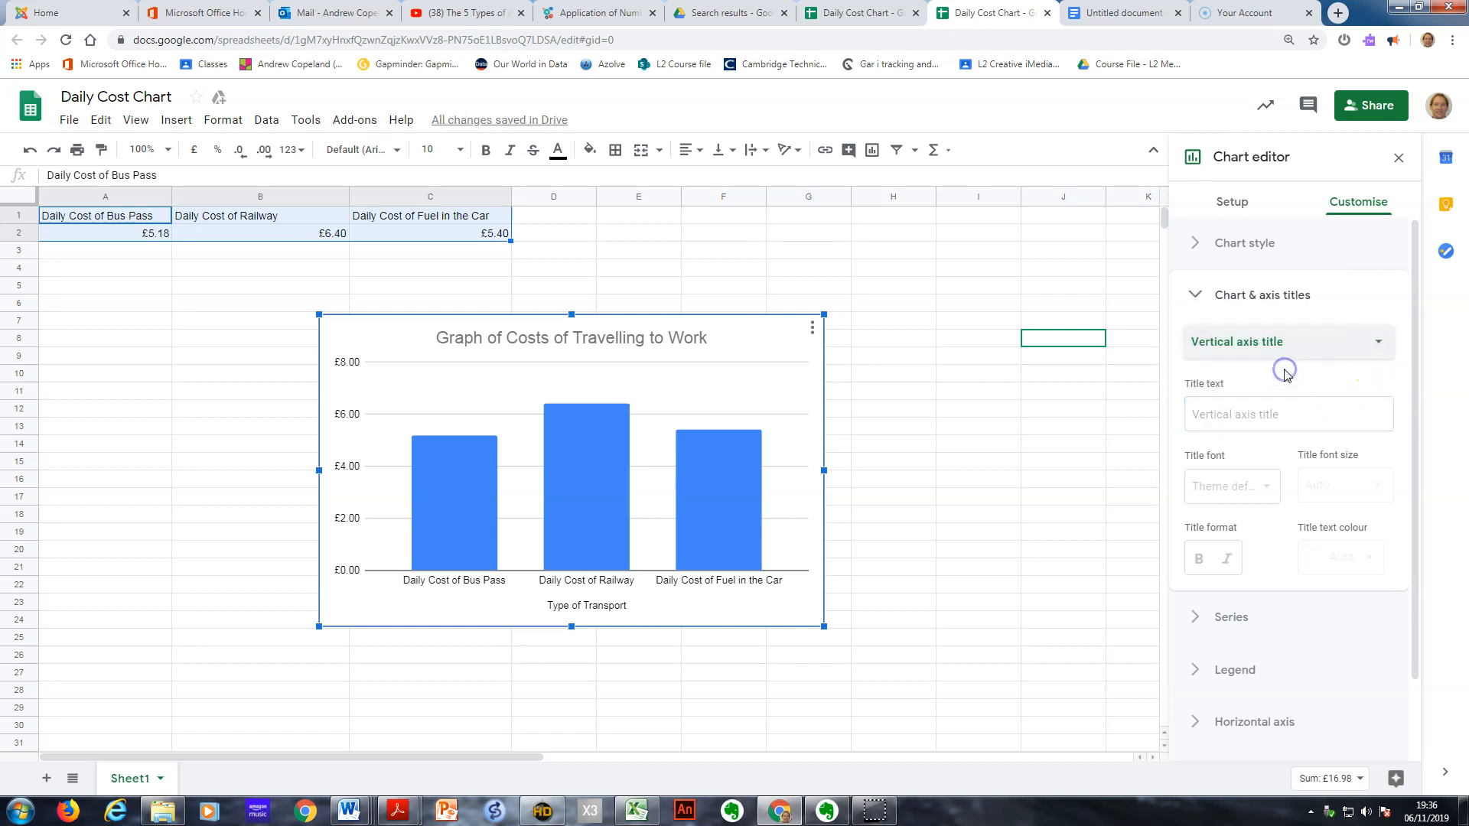
click(1258, 414)
text(hjgjhg)
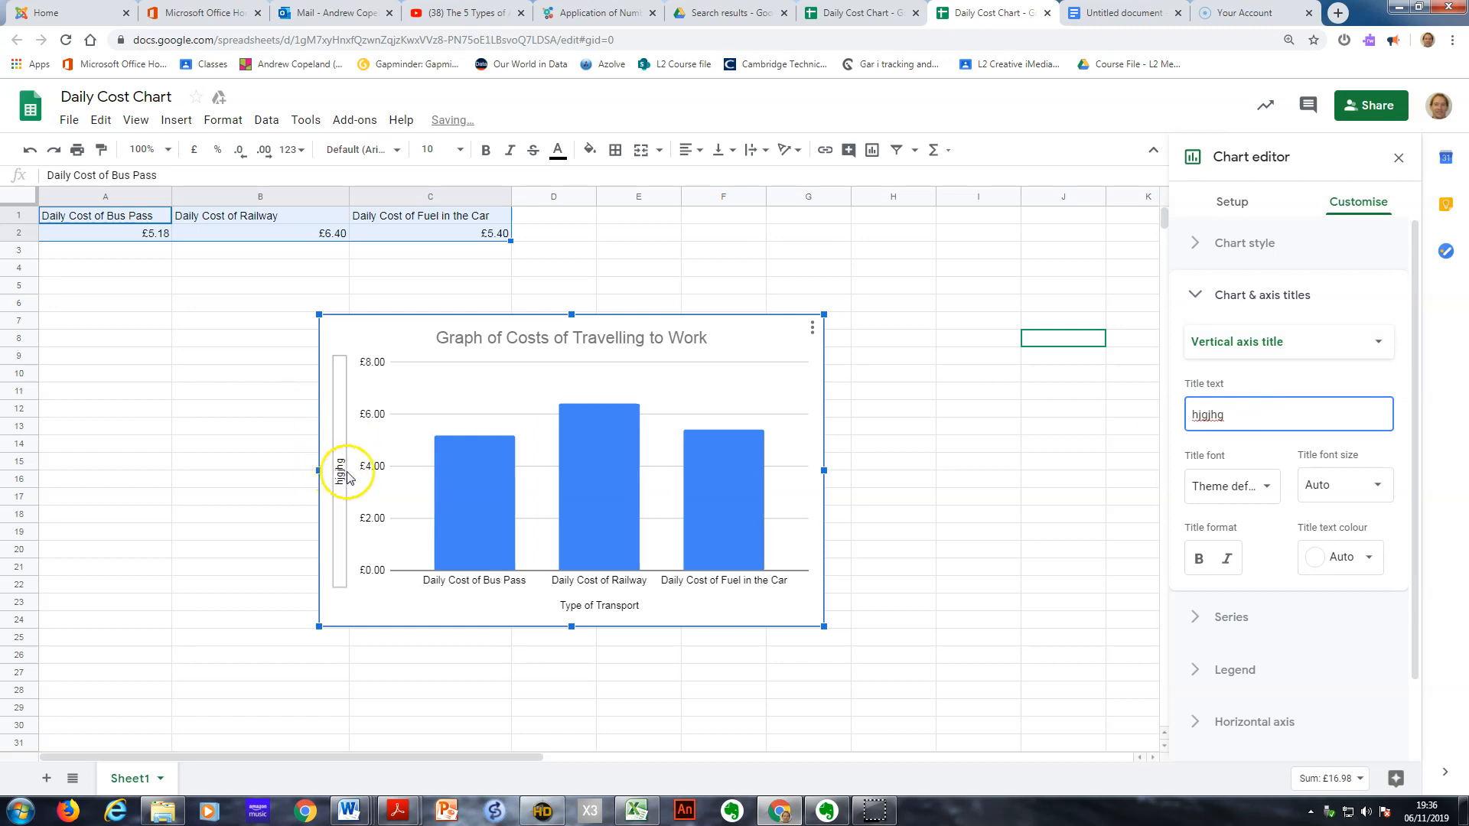
double_click(1214, 414)
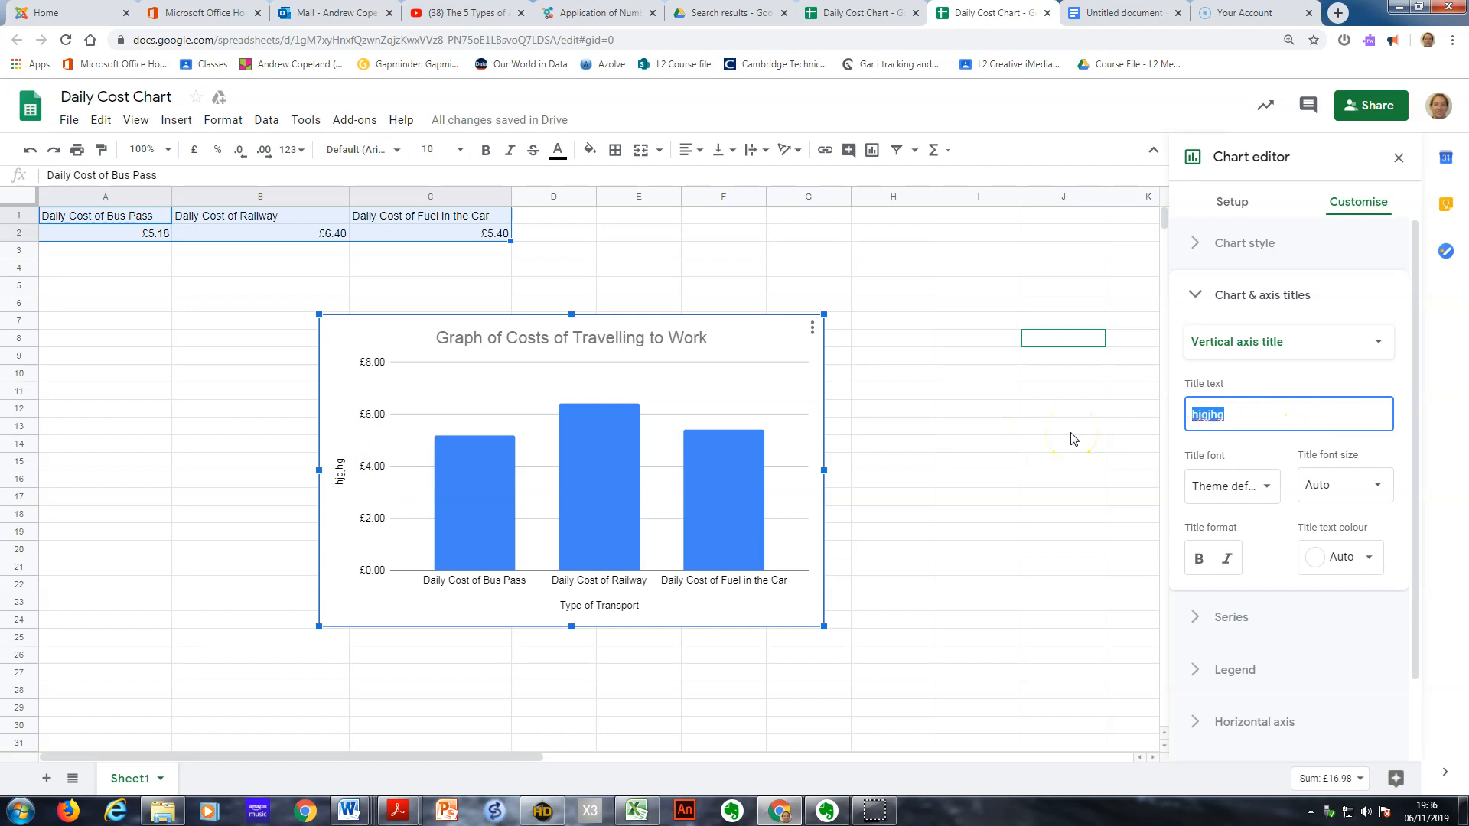
text(C)
text(ost)
text((£))
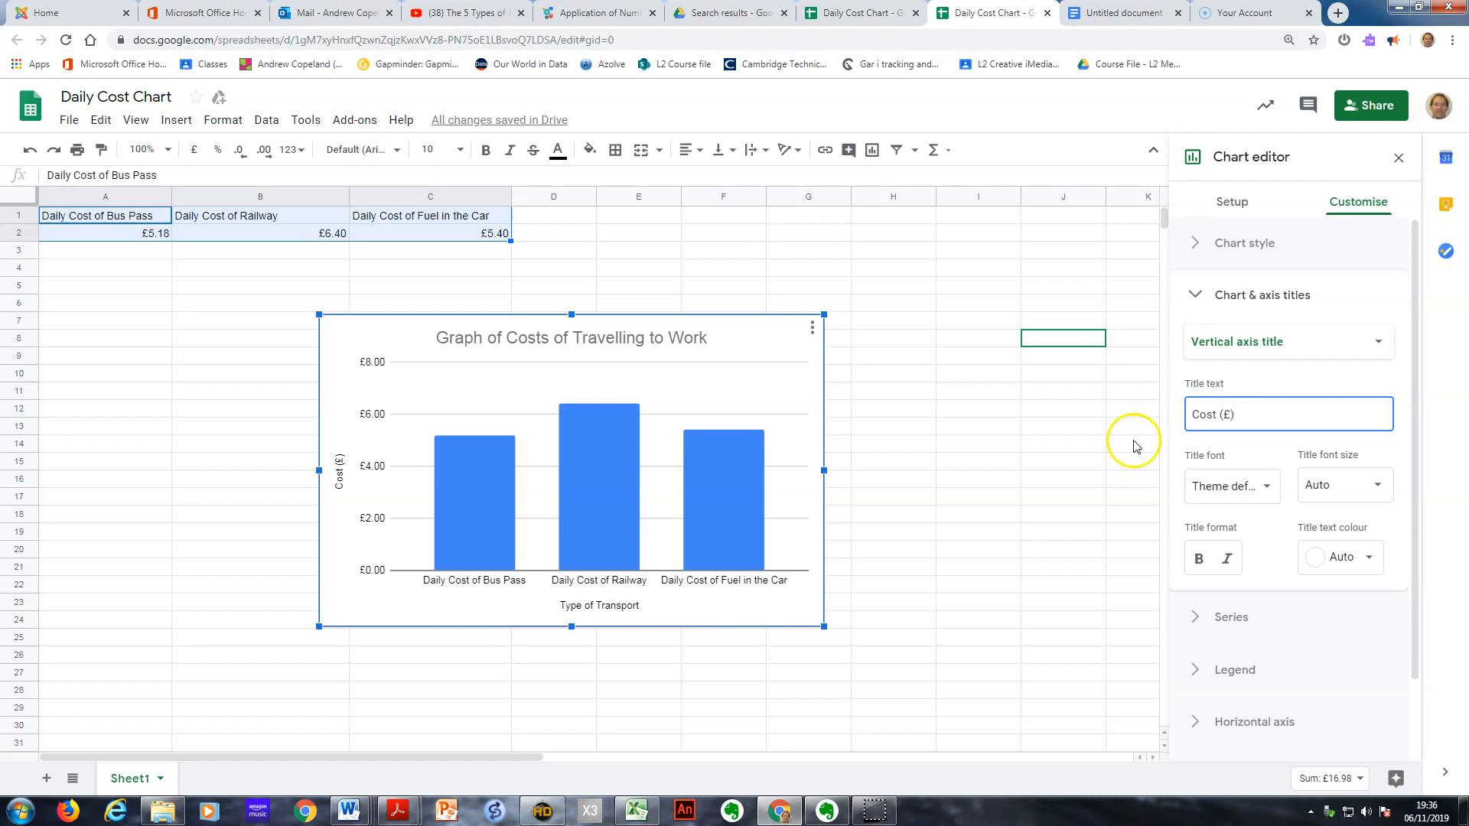
click(32, 800)
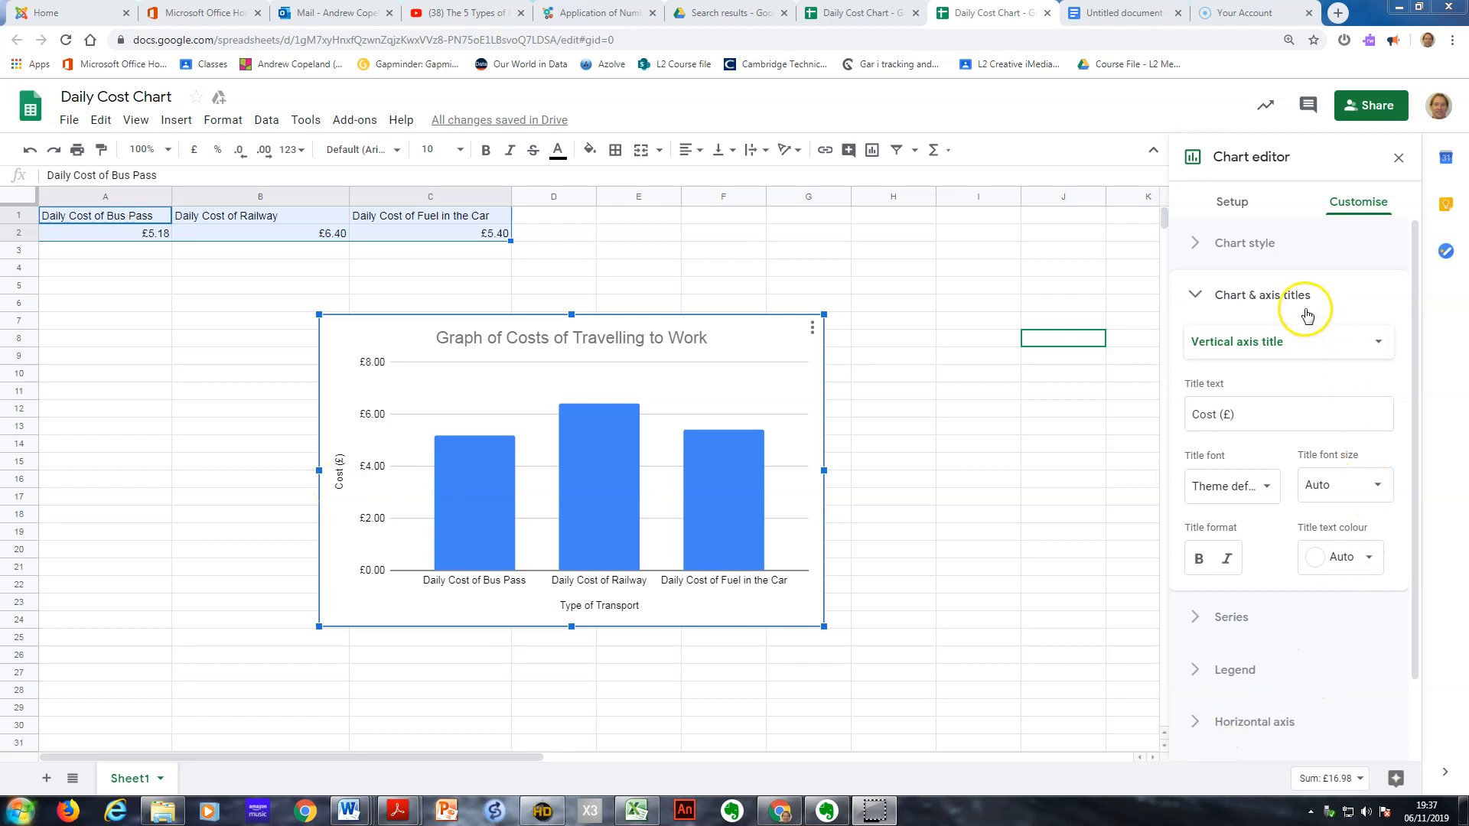
click(1196, 295)
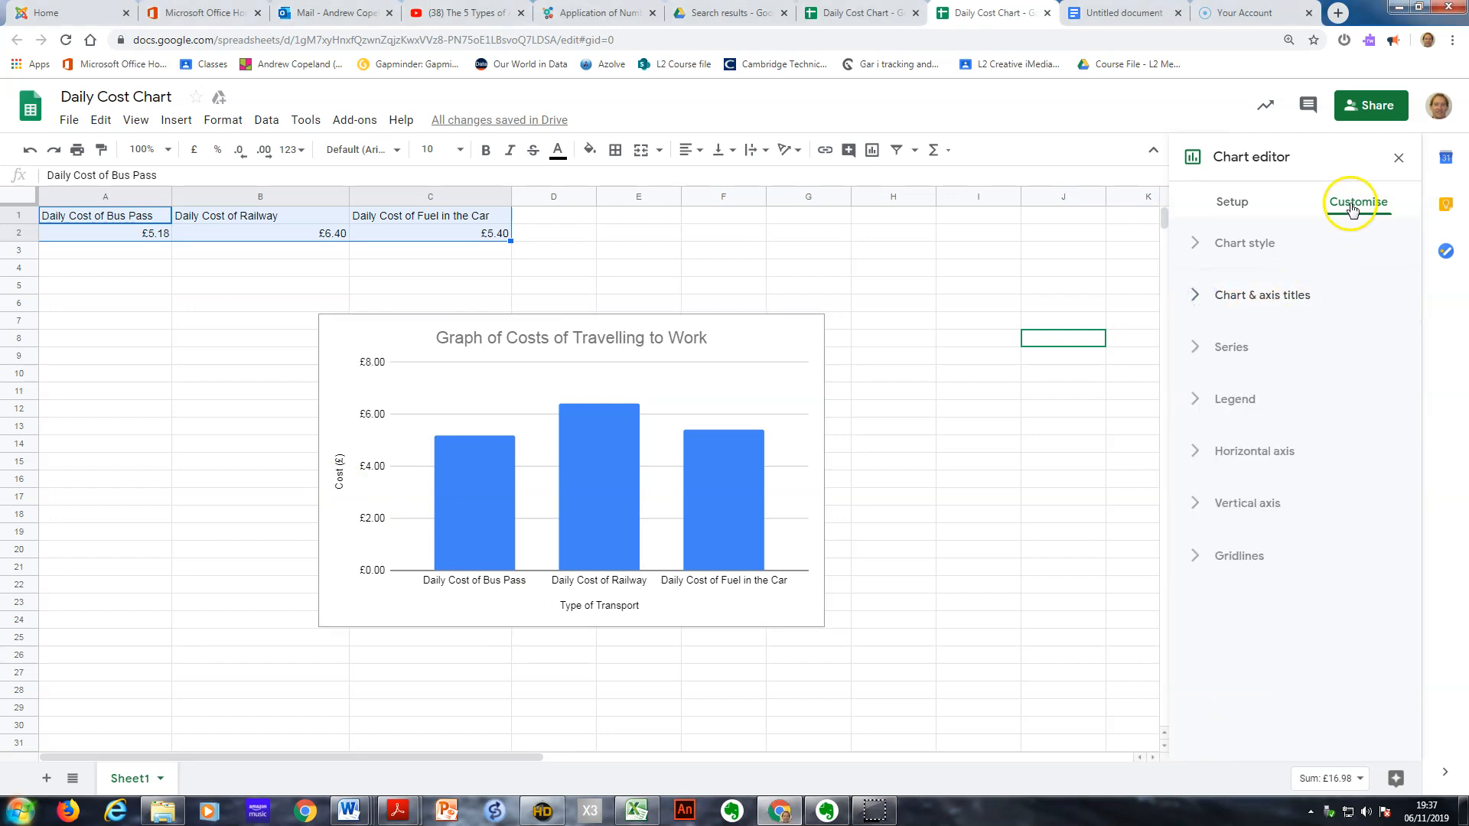
click(1213, 349)
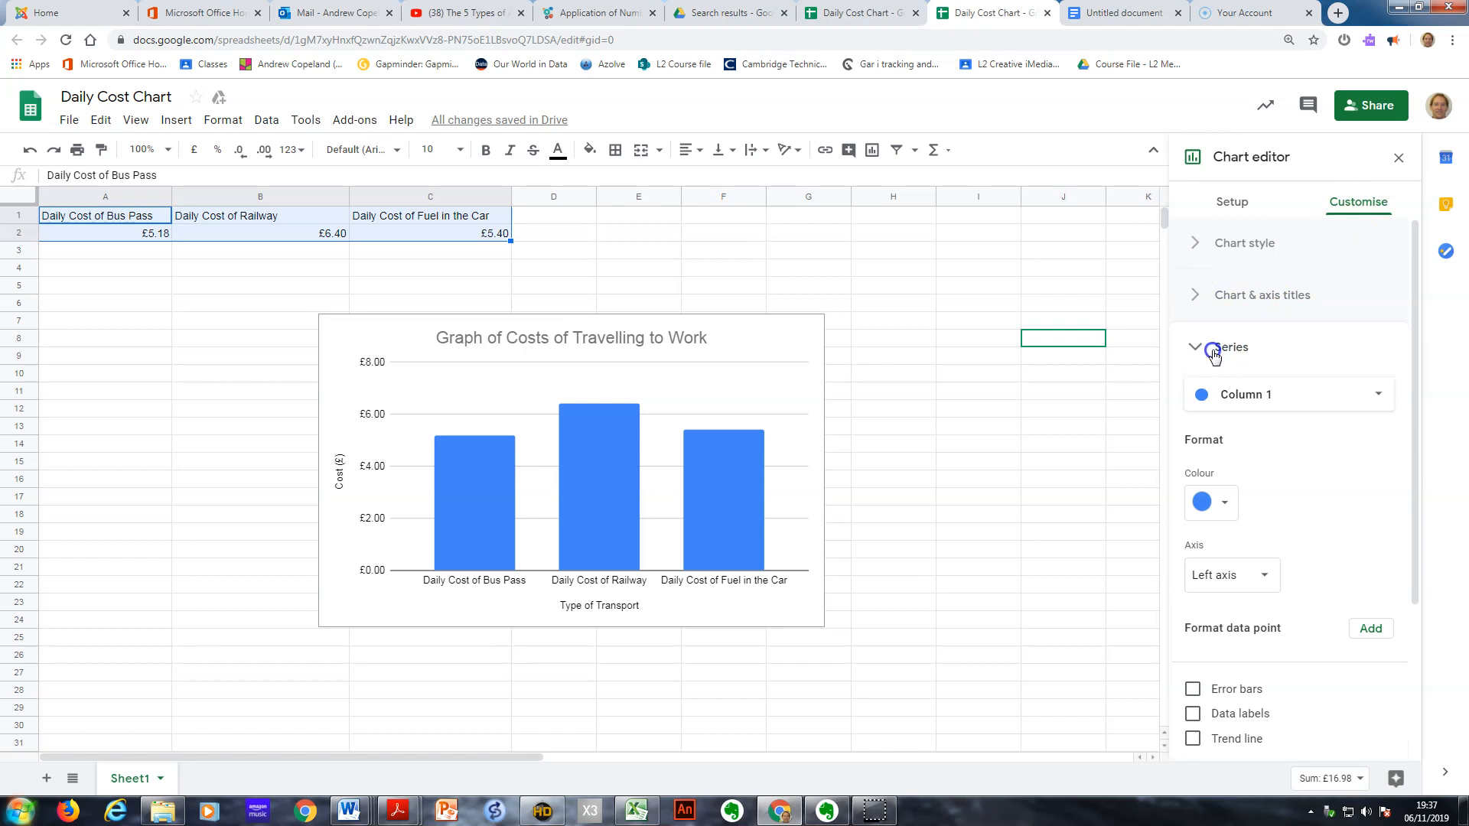
click(1213, 350)
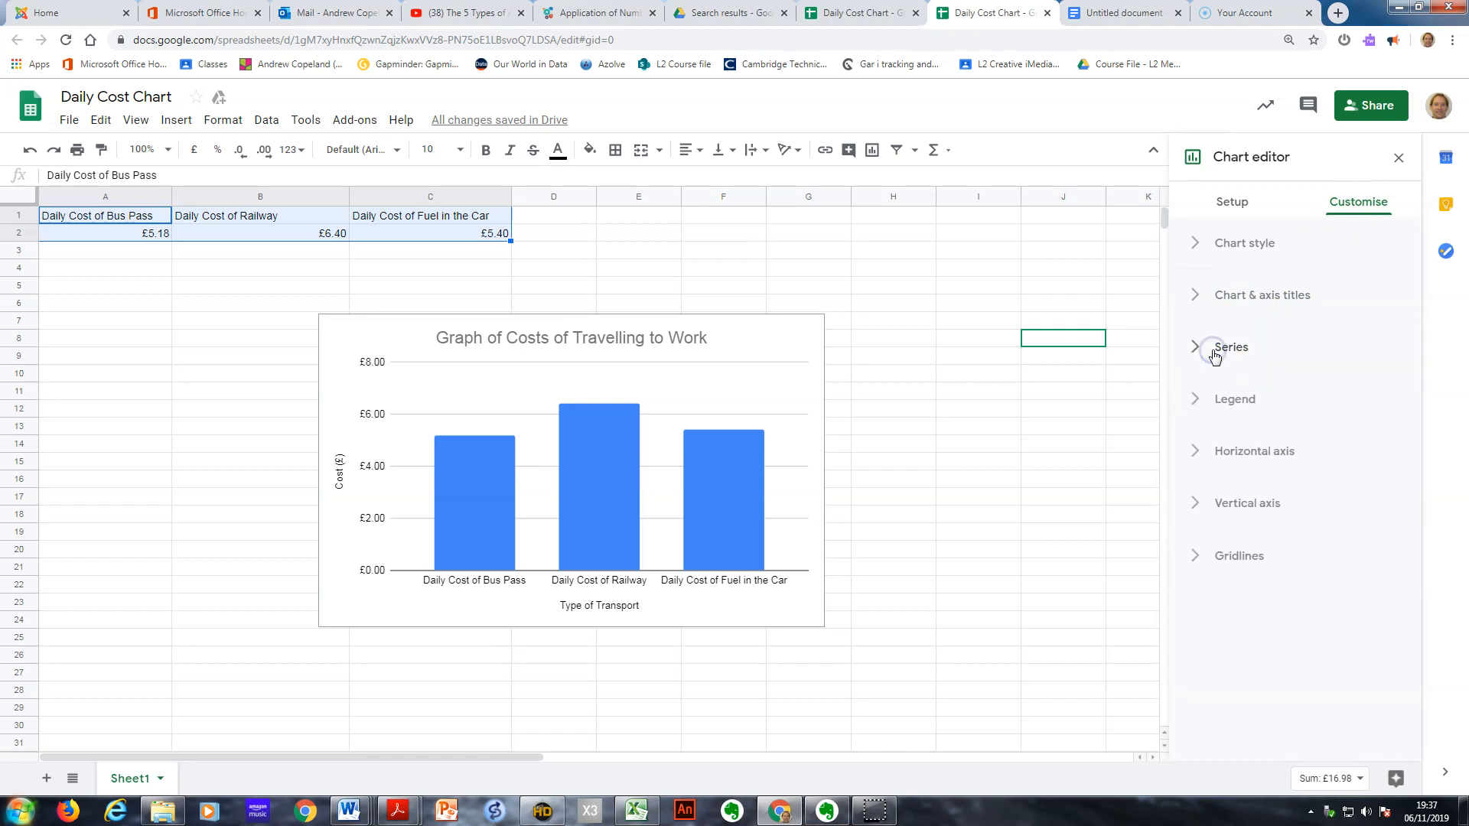
click(1197, 557)
click(1199, 560)
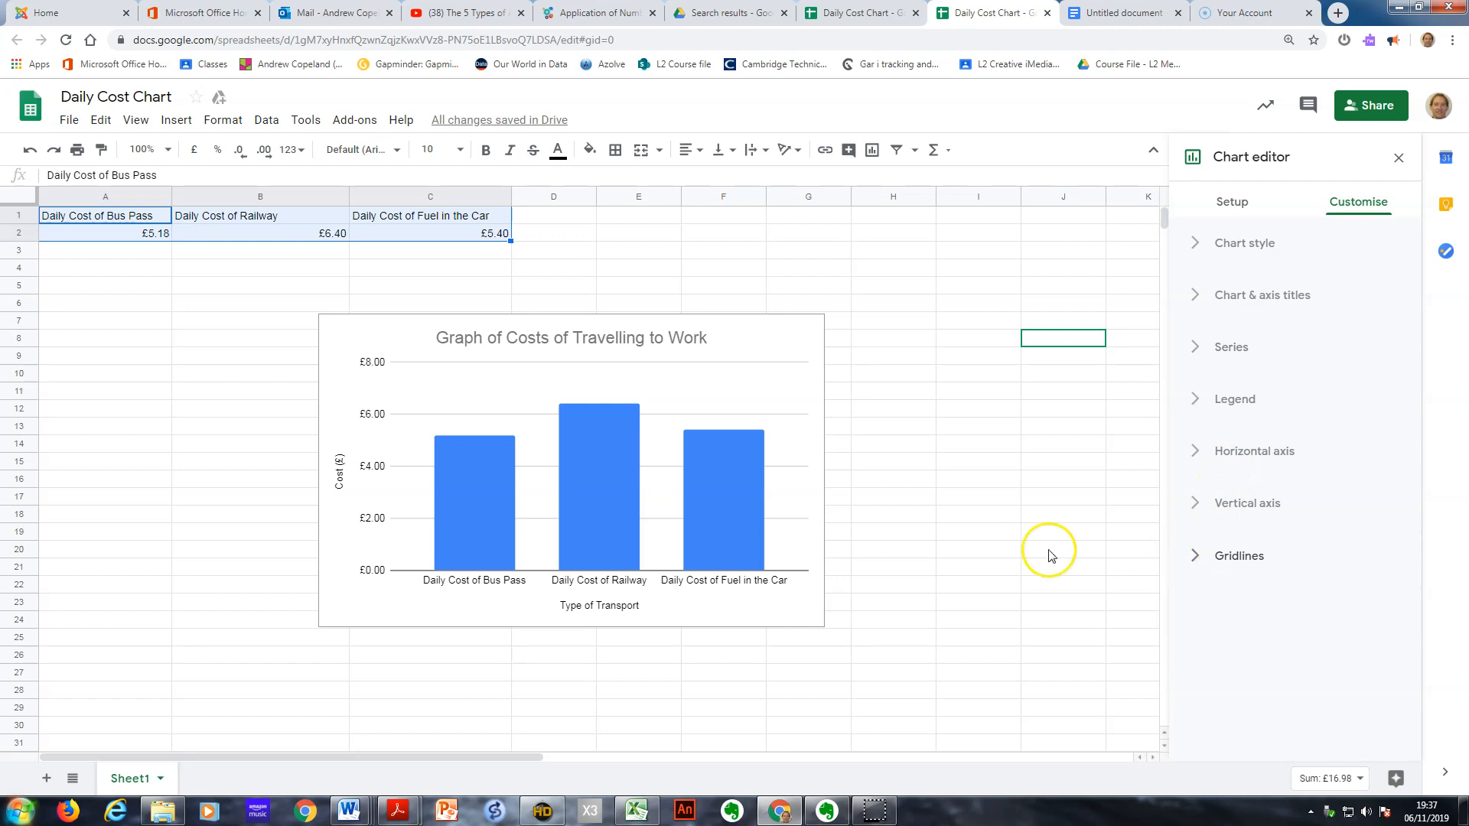
- Move the column chart slightly right and down on the sheet, and close the chart editor
click(490, 314)
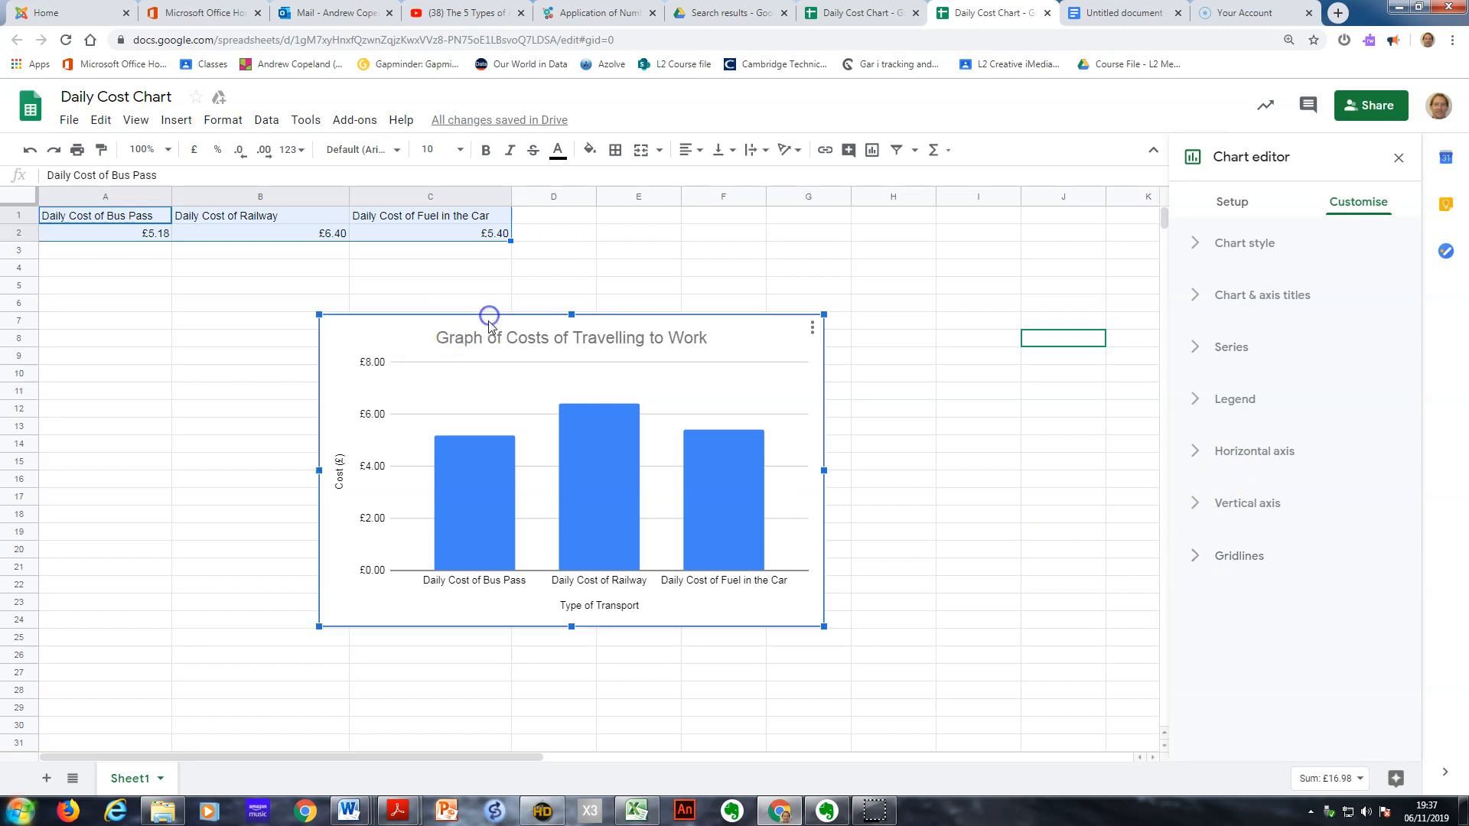
drag(490, 314, 525, 324)
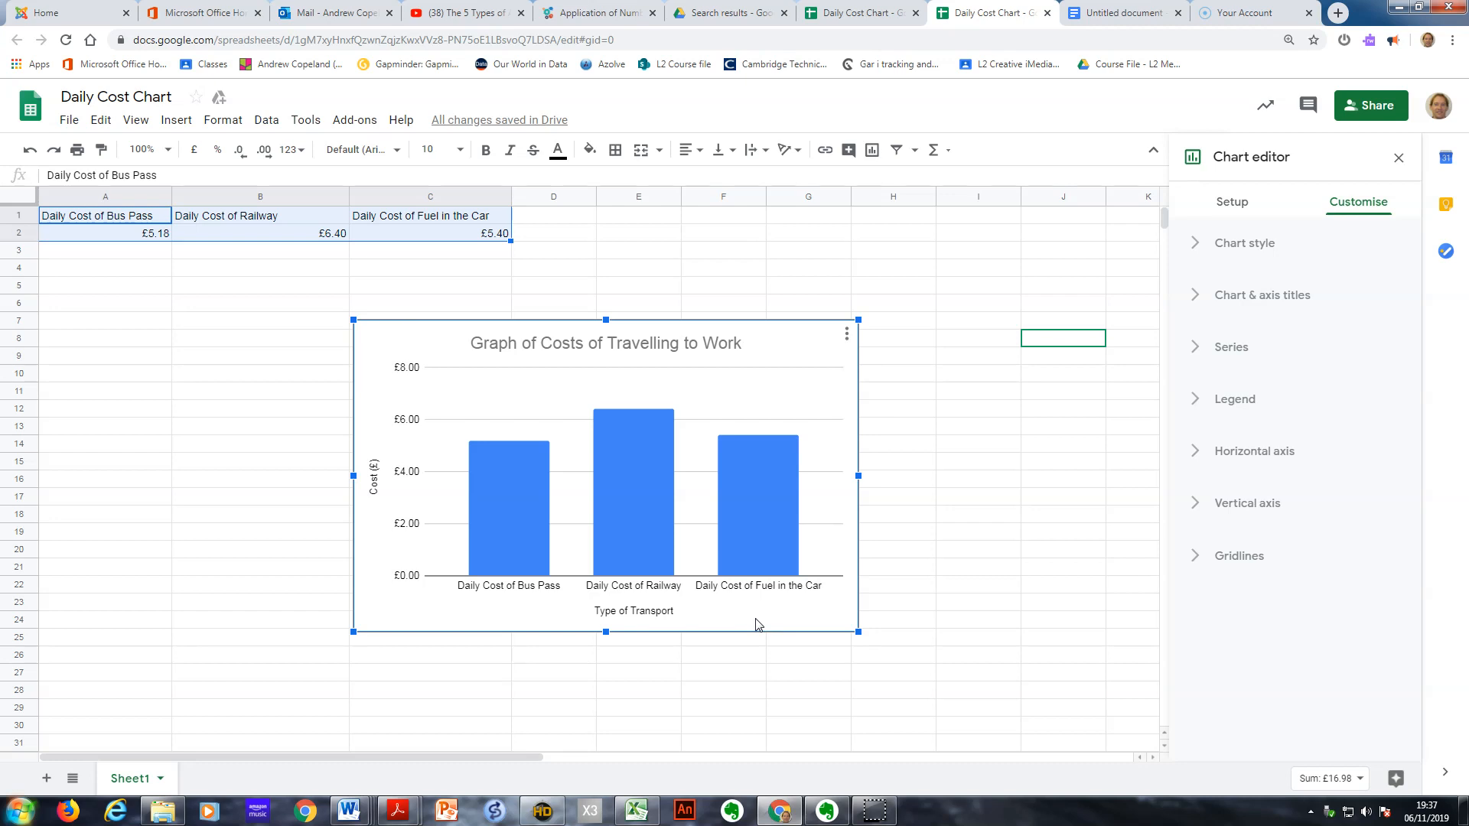
click(749, 436)
click(737, 340)
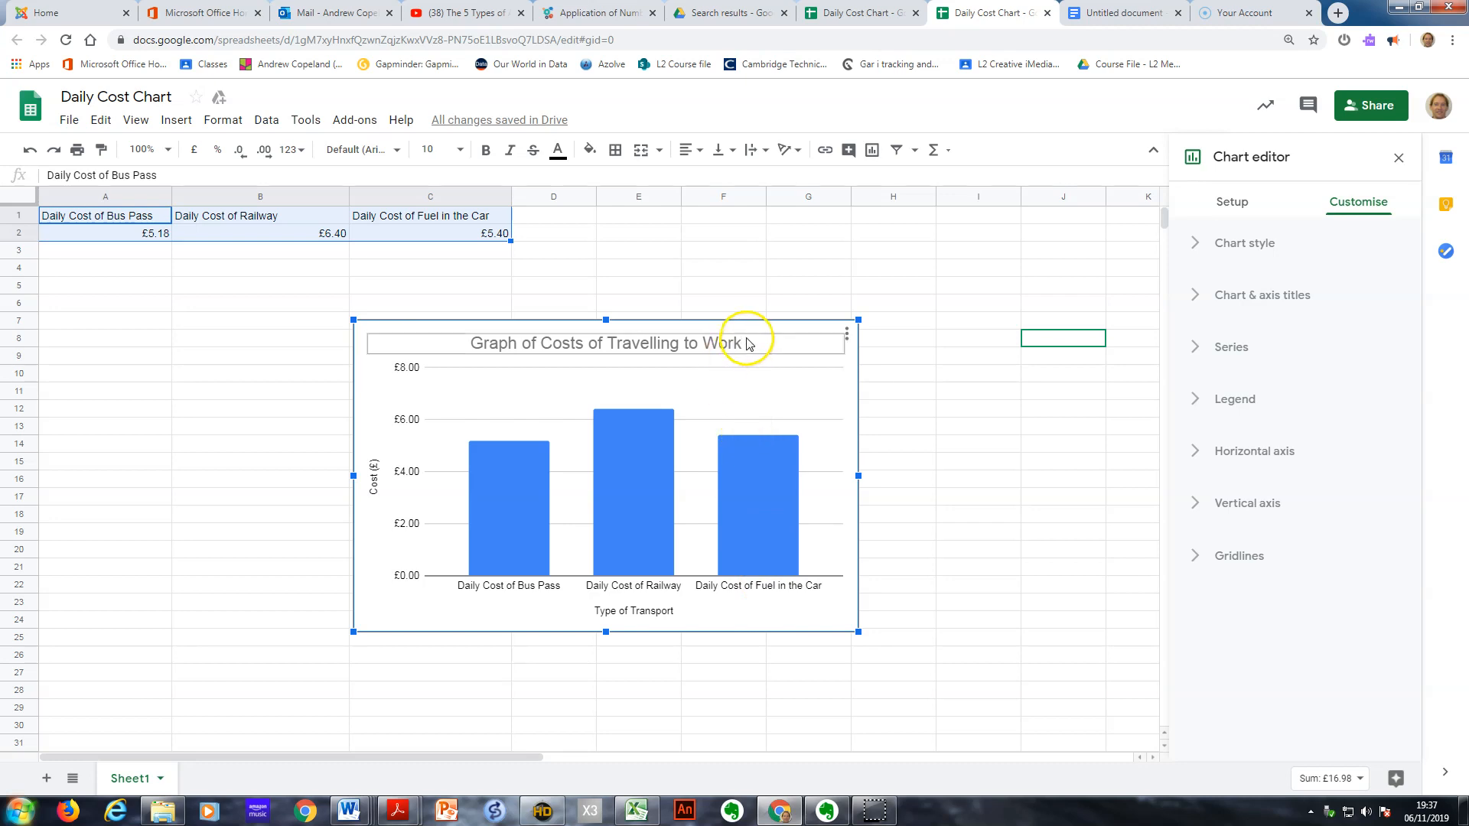
click(799, 289)
click(1039, 482)
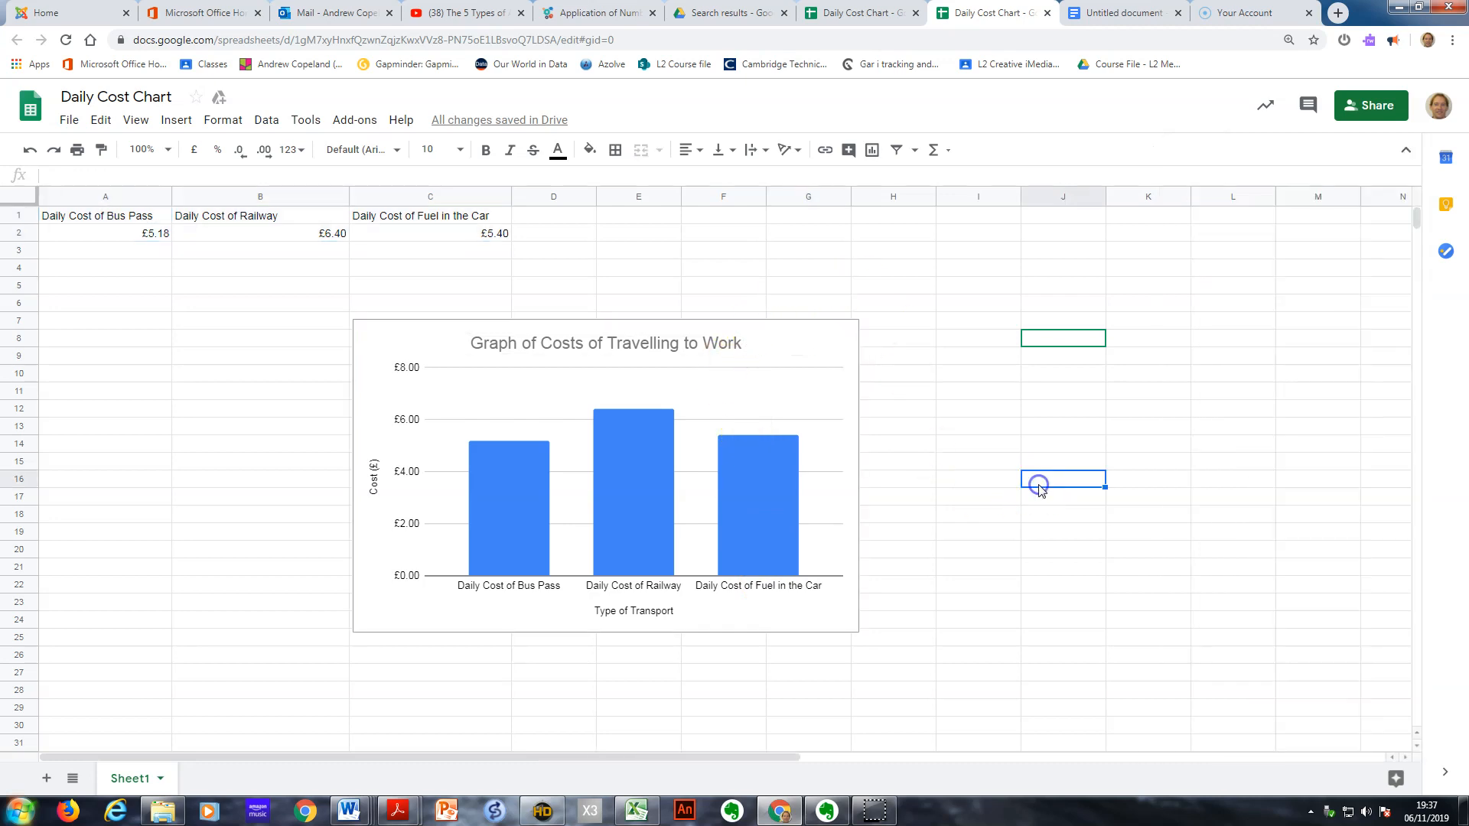
click(1008, 374)
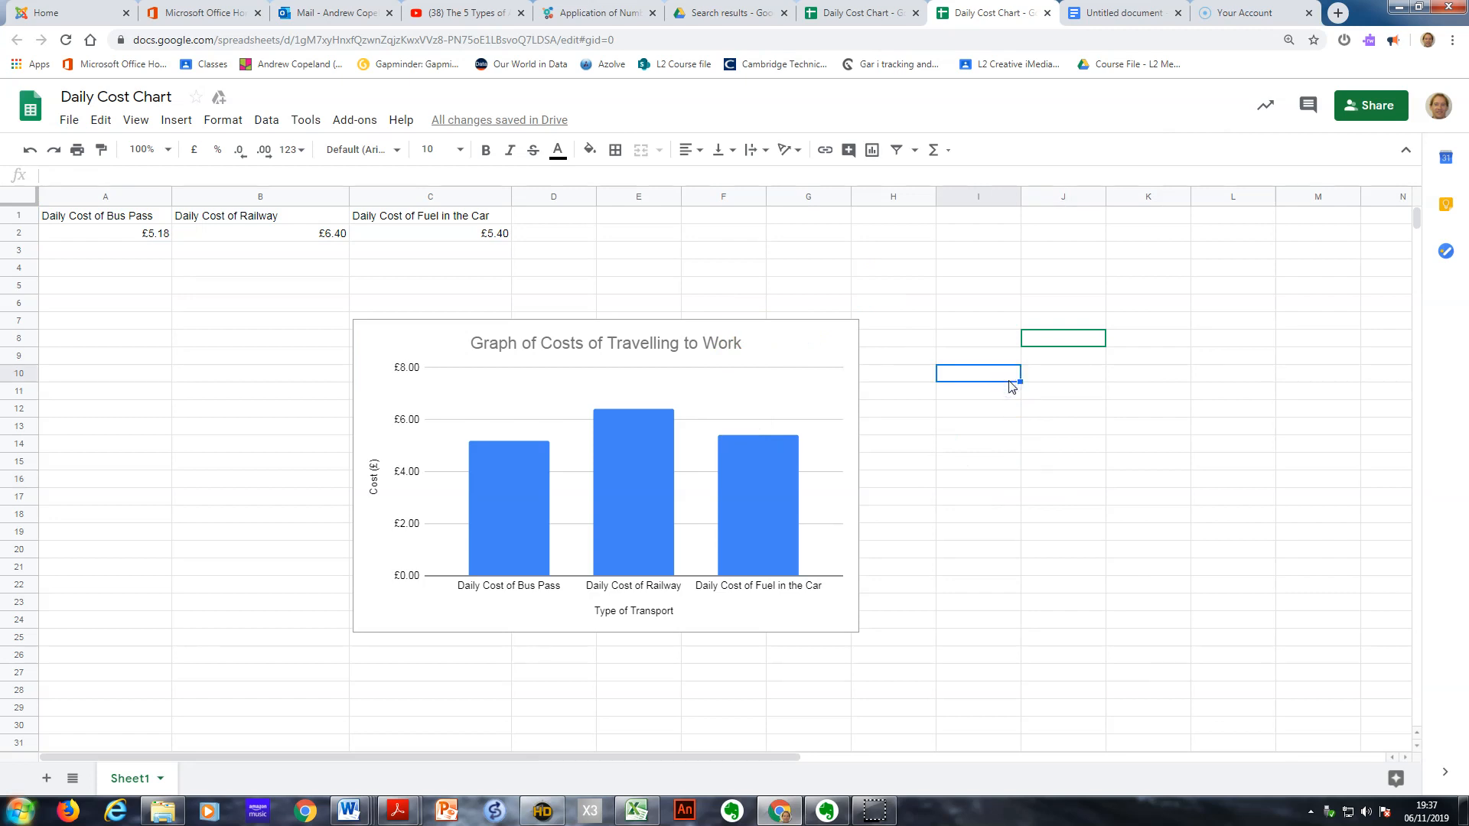
- Copy the entire "Graph of Costs of Travelling to Work" chart to the clipboard
click(843, 331)
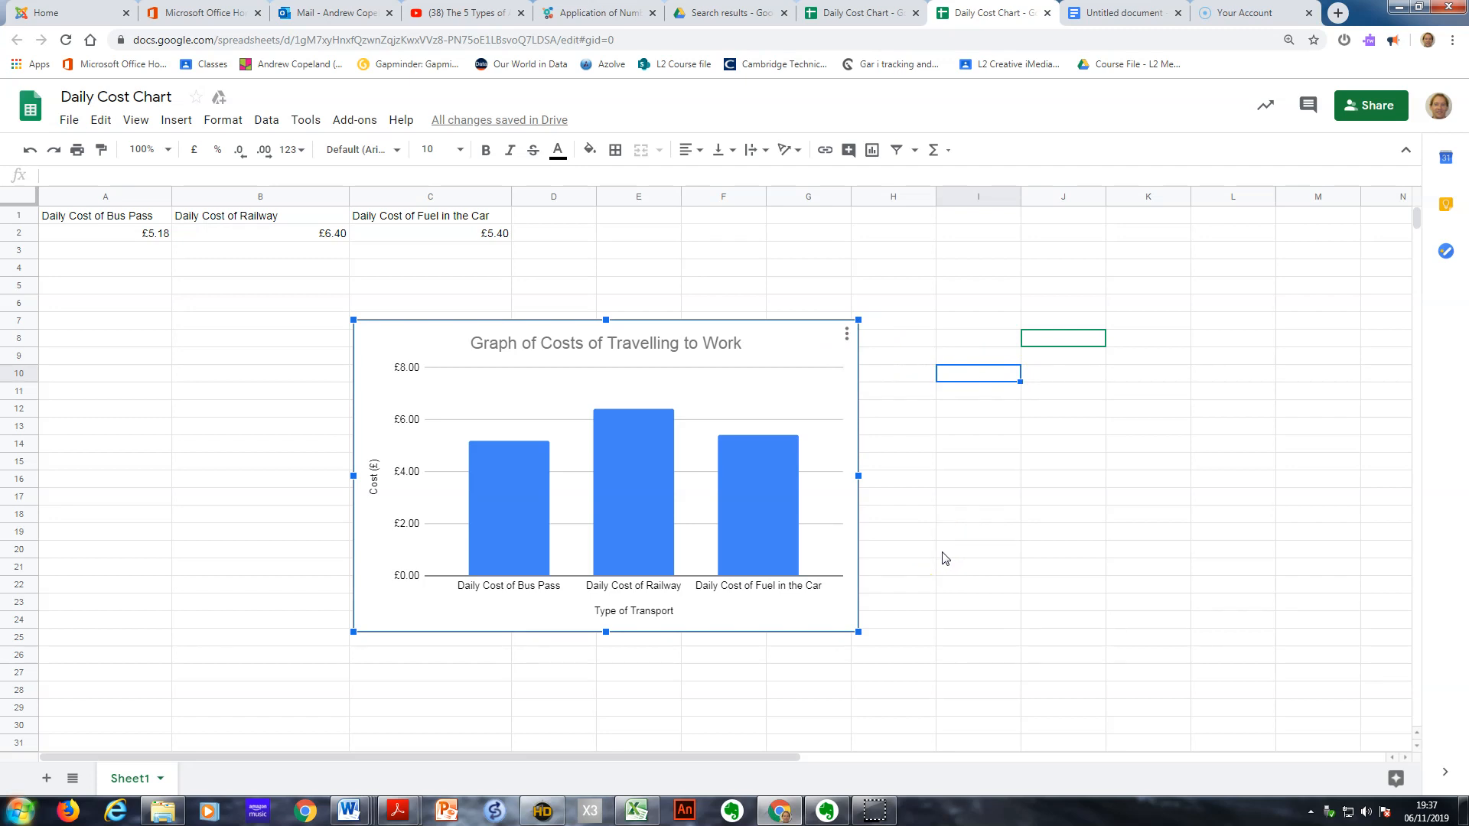
right_click(812, 357)
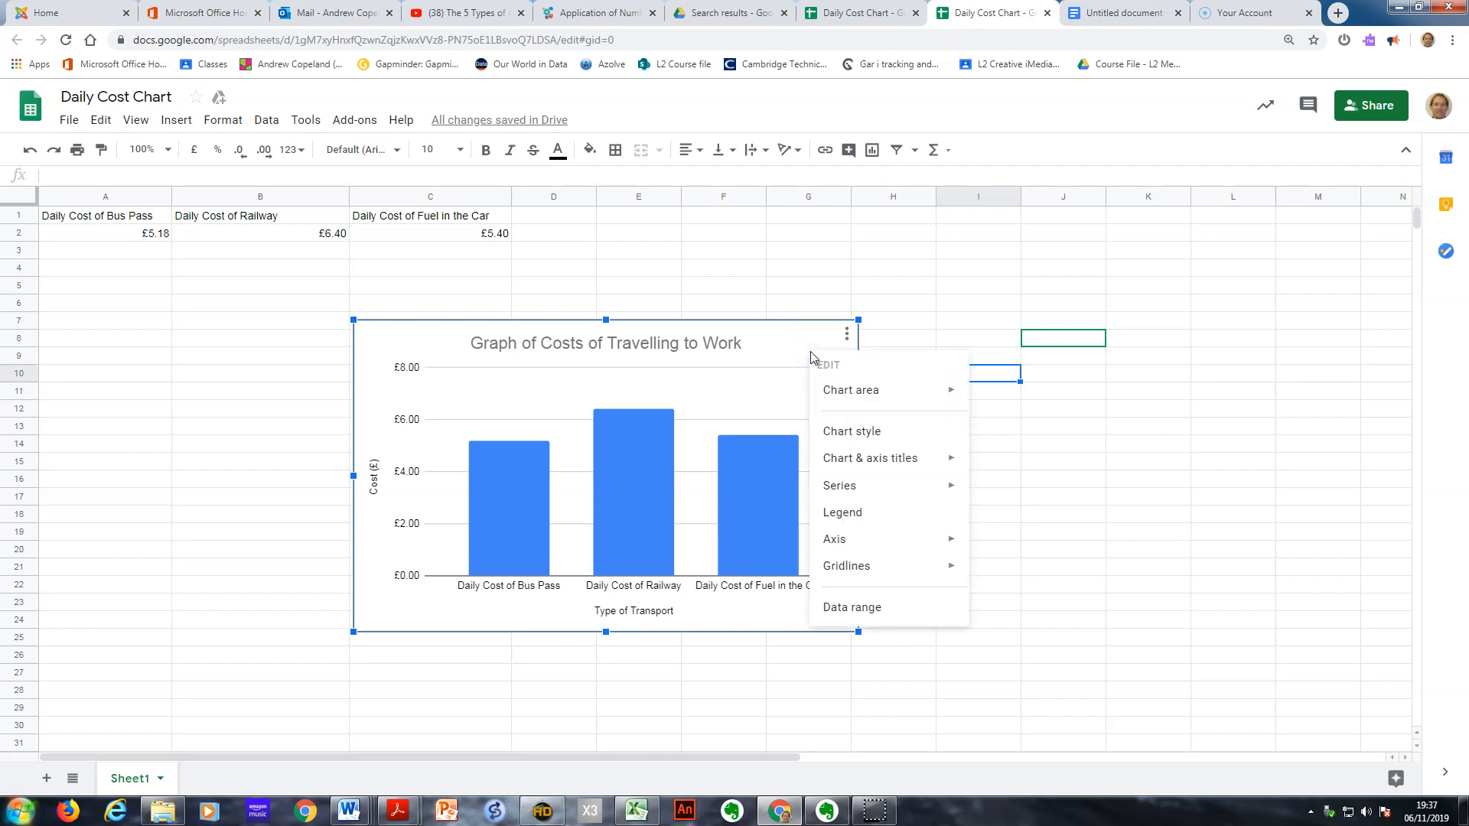
right_click(800, 334)
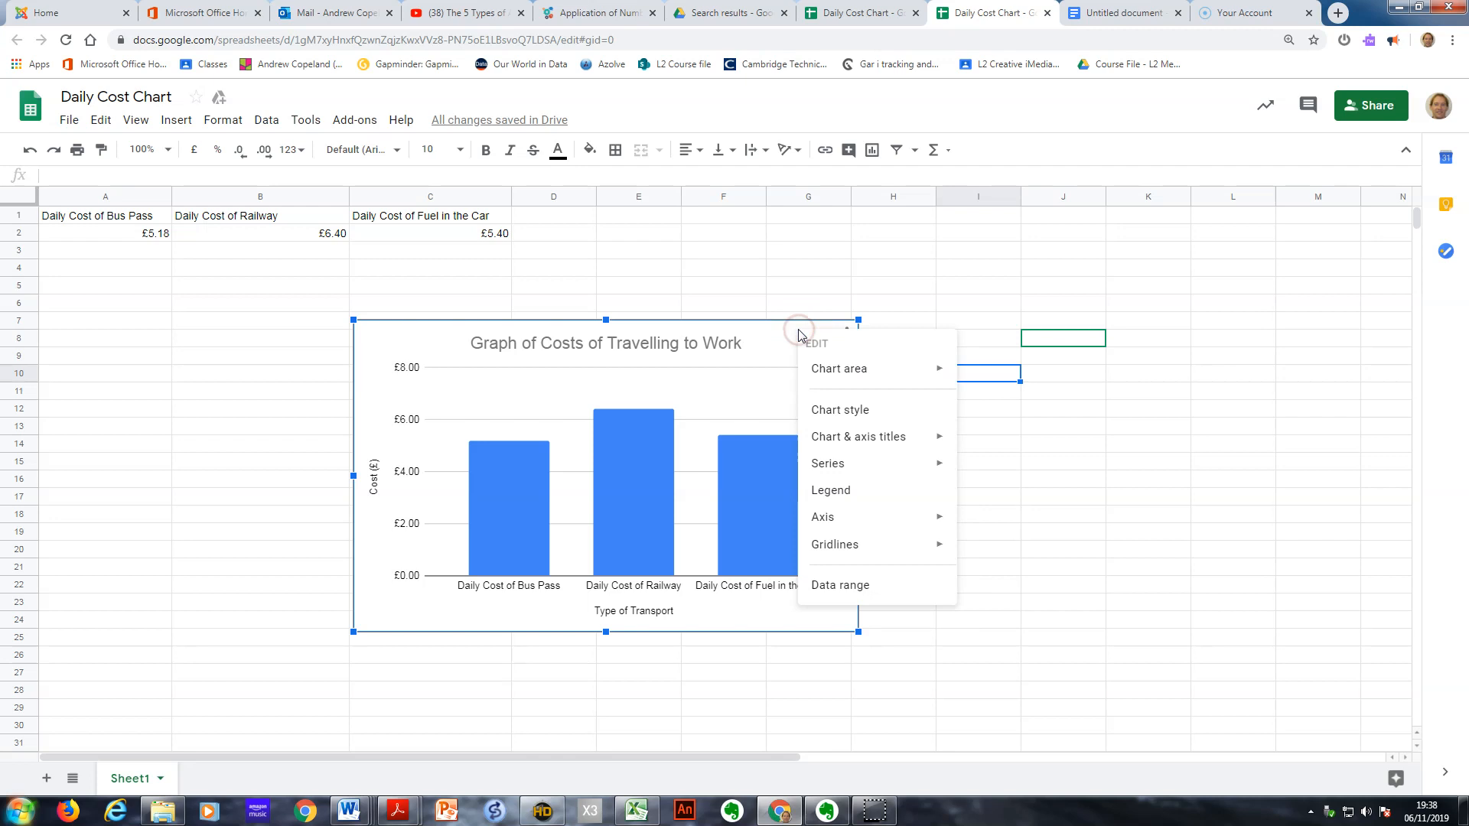
click(808, 307)
click(804, 329)
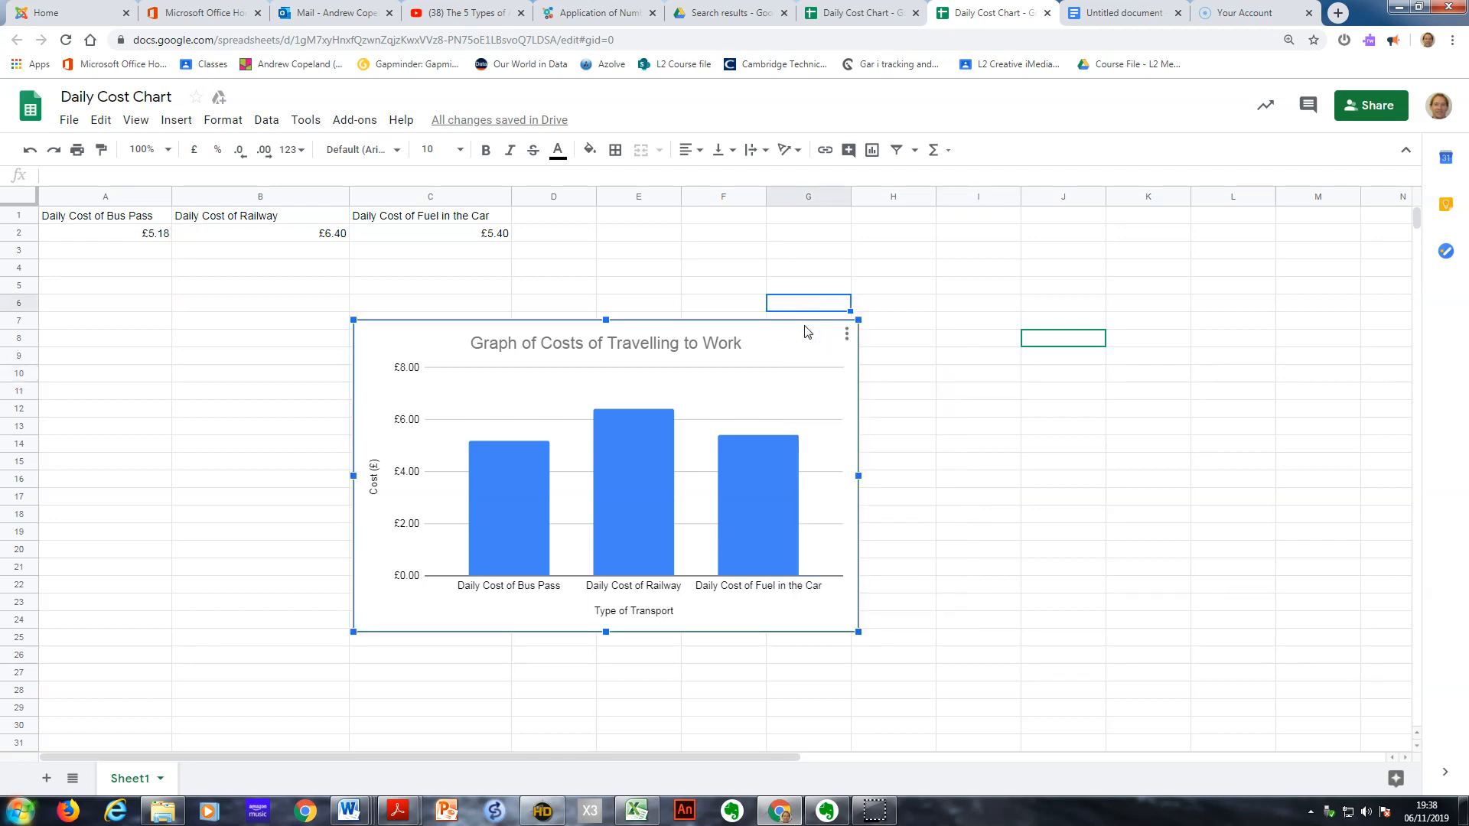
key(Escape)
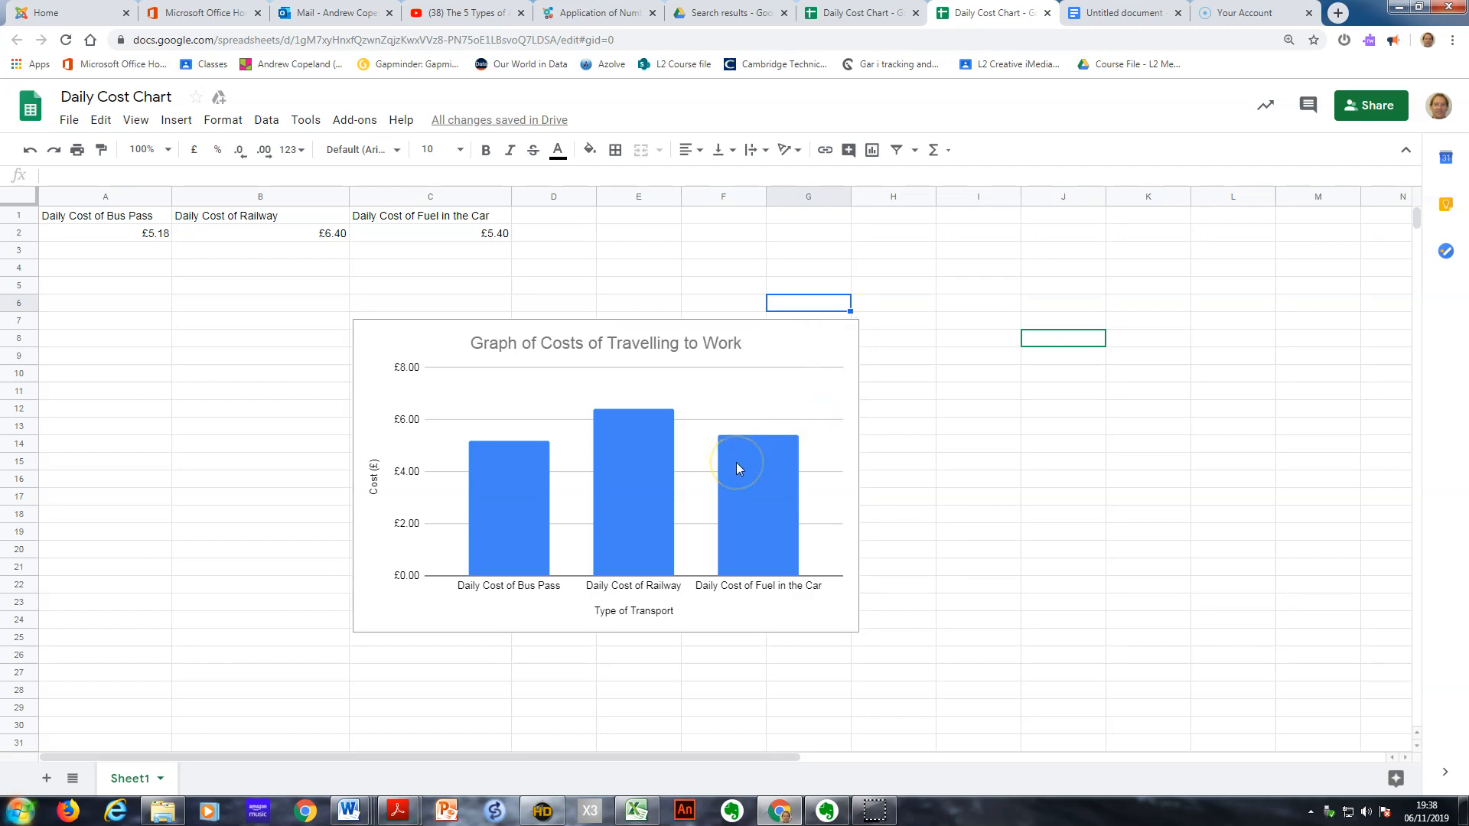
- Switch to the untitled Google Docs document and replace its existing chart with the copied one, linked to the spreadsheet
click(1114, 13)
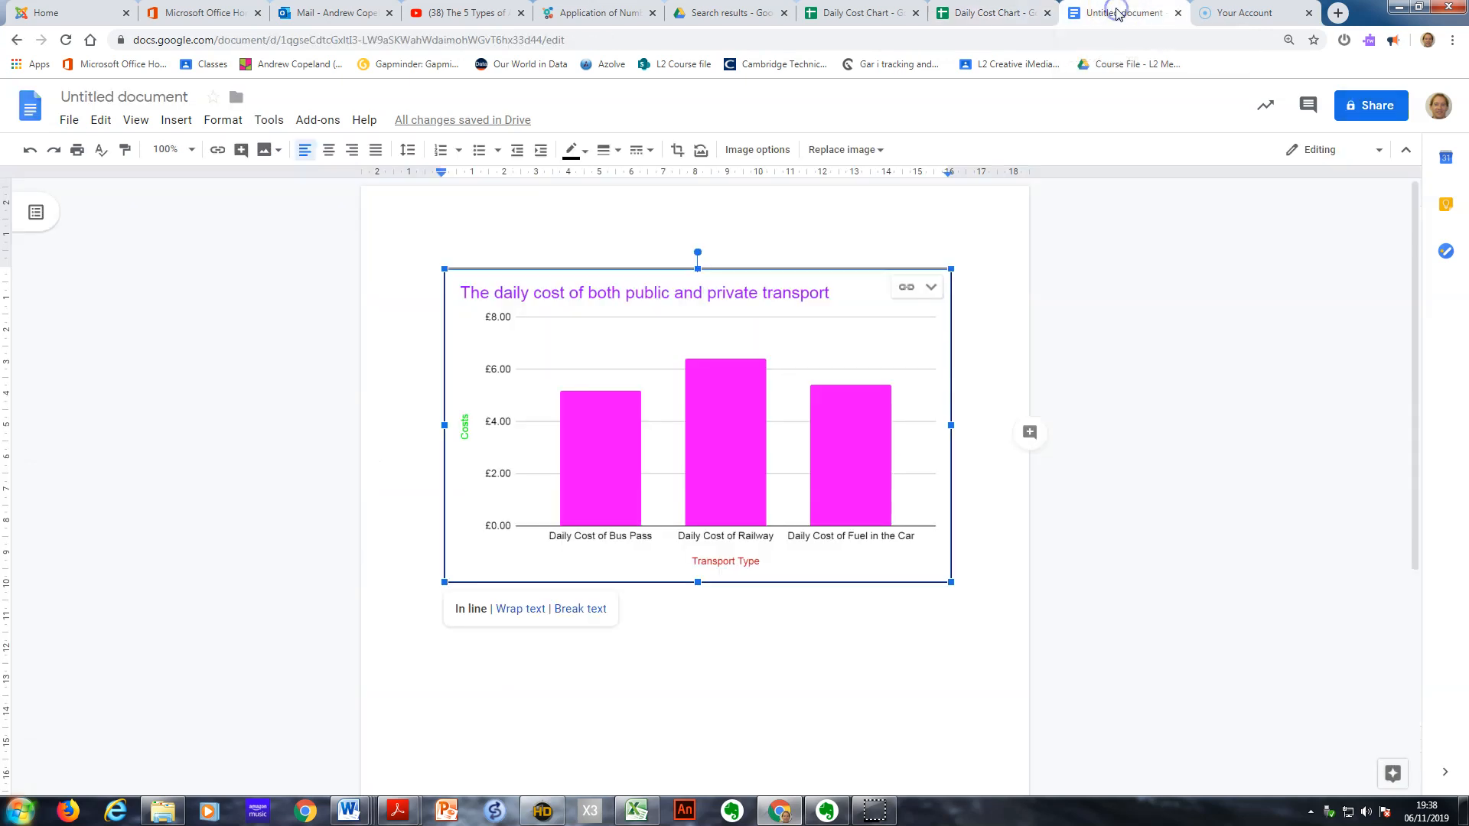
key(Delete)
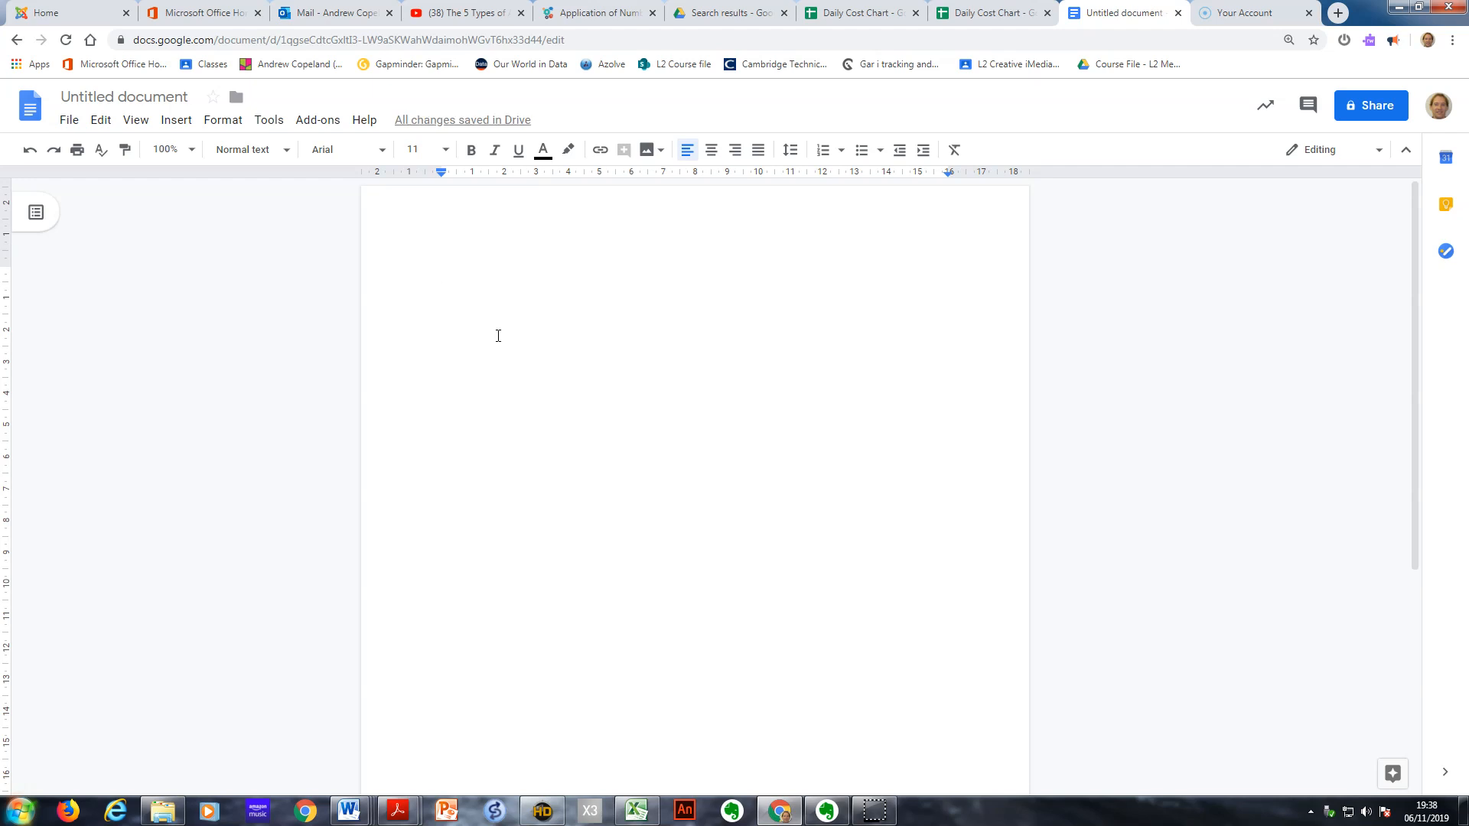
key(ctrl+v)
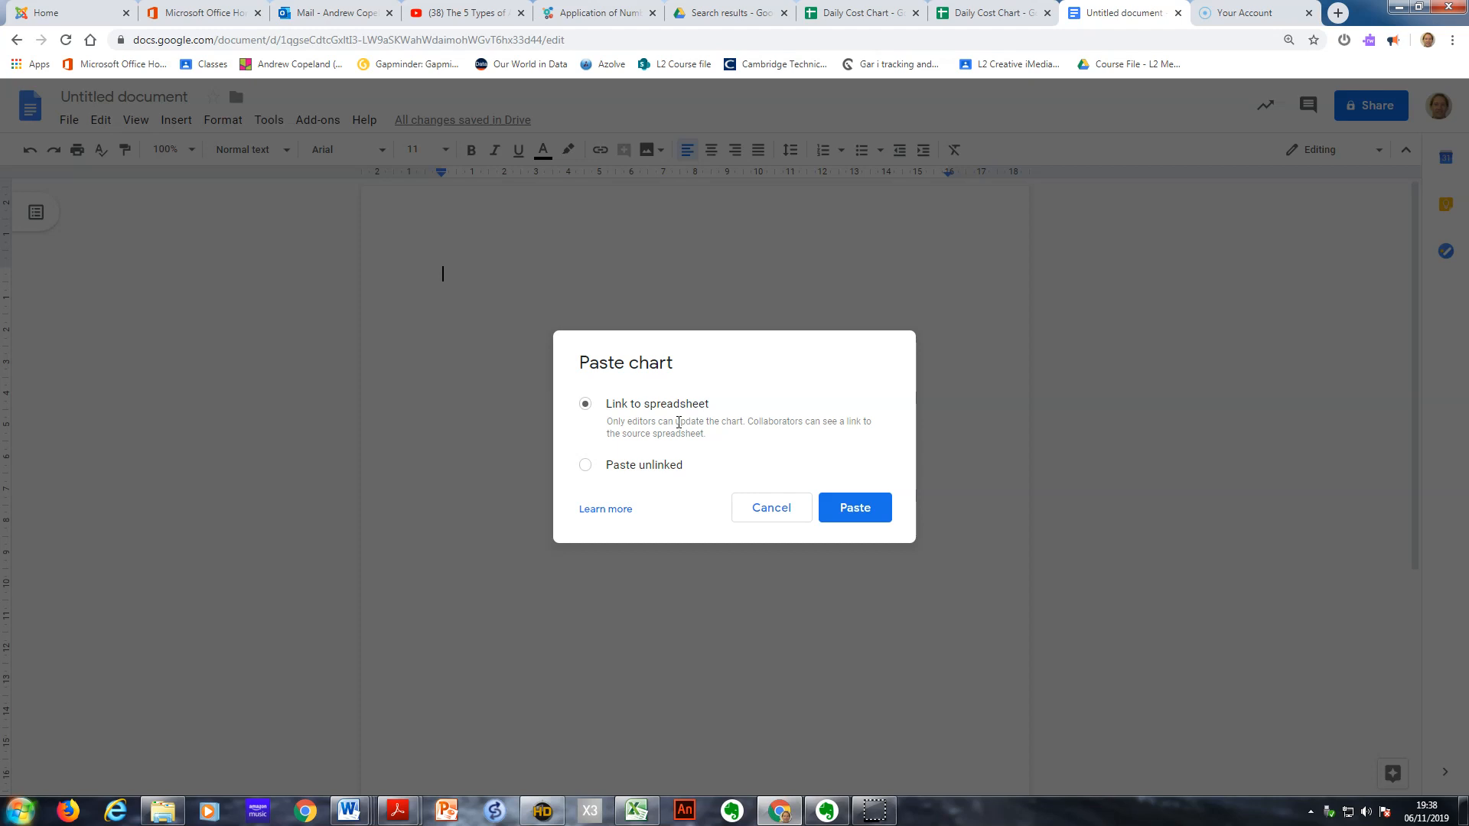
click(860, 514)
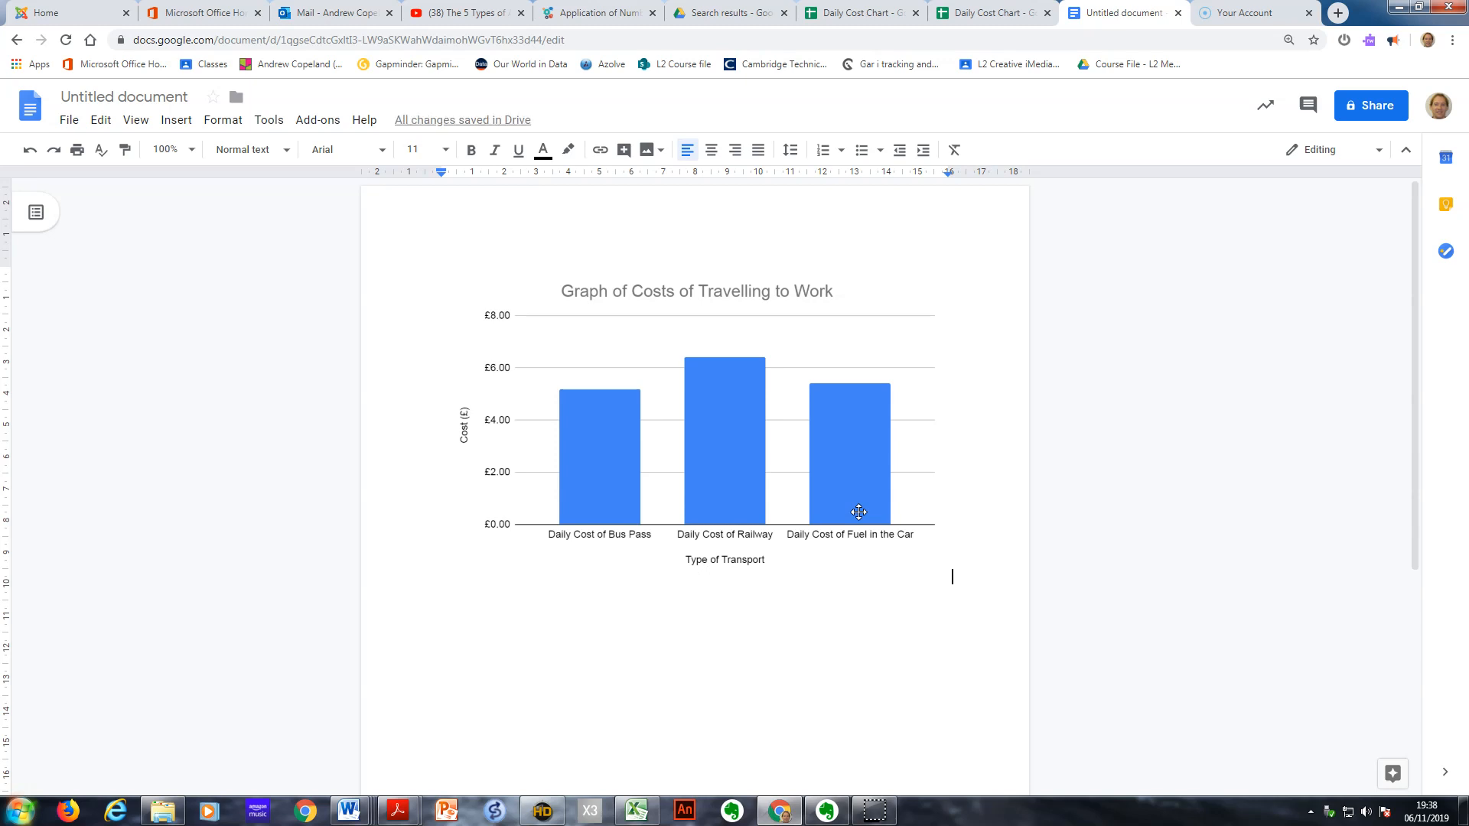
click(985, 16)
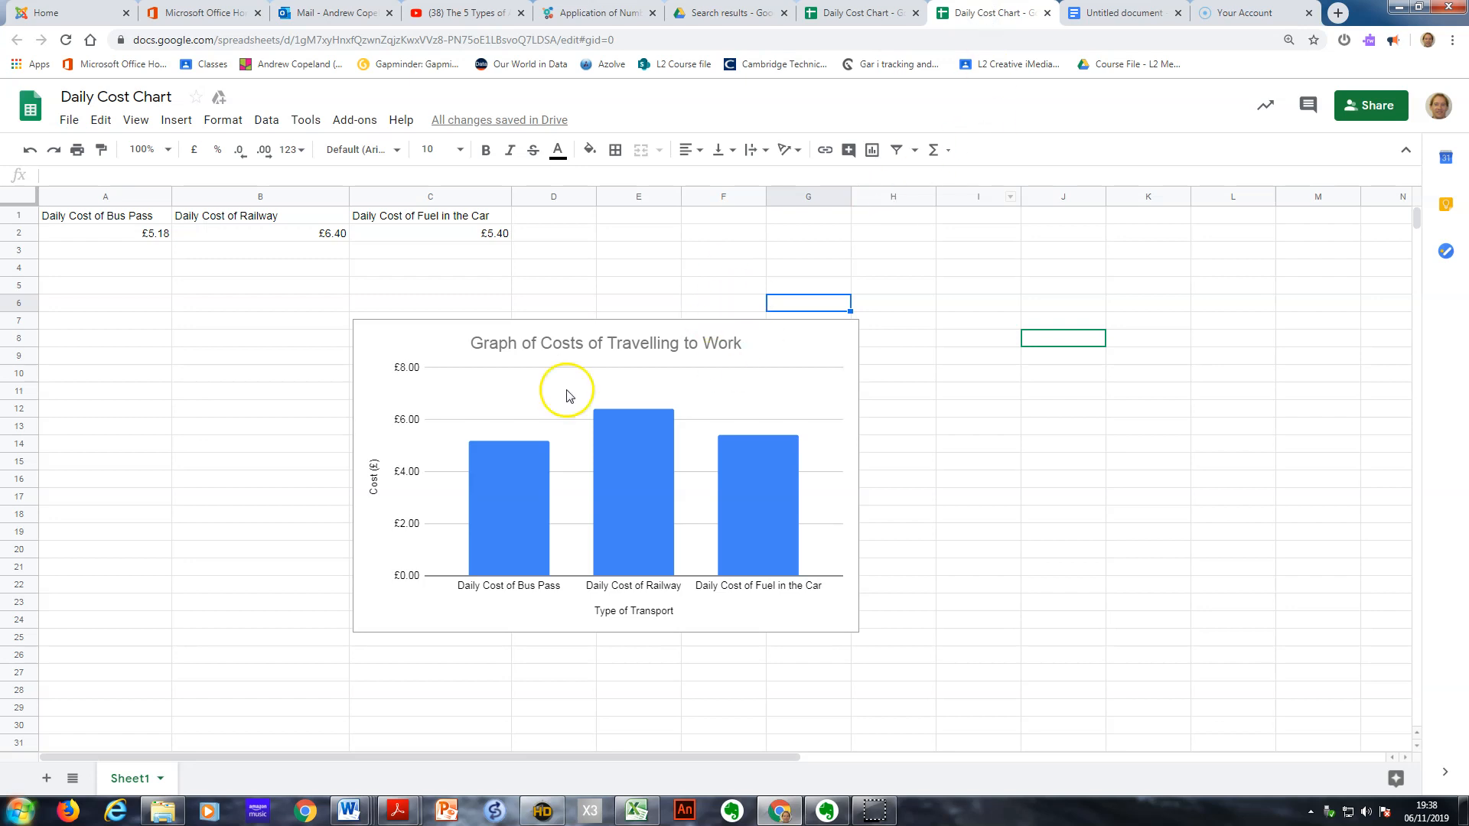
click(1104, 13)
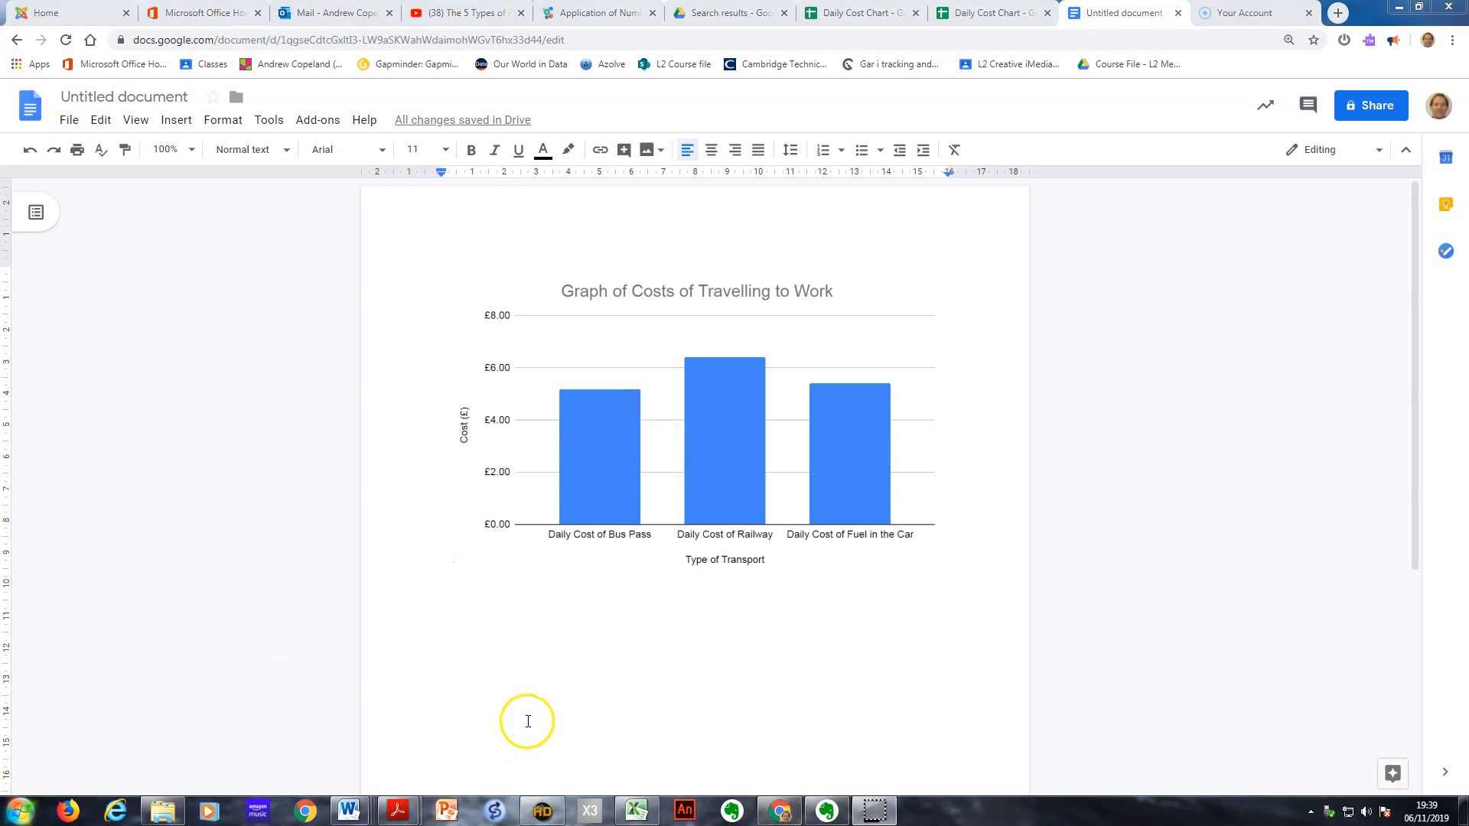
click(693, 417)
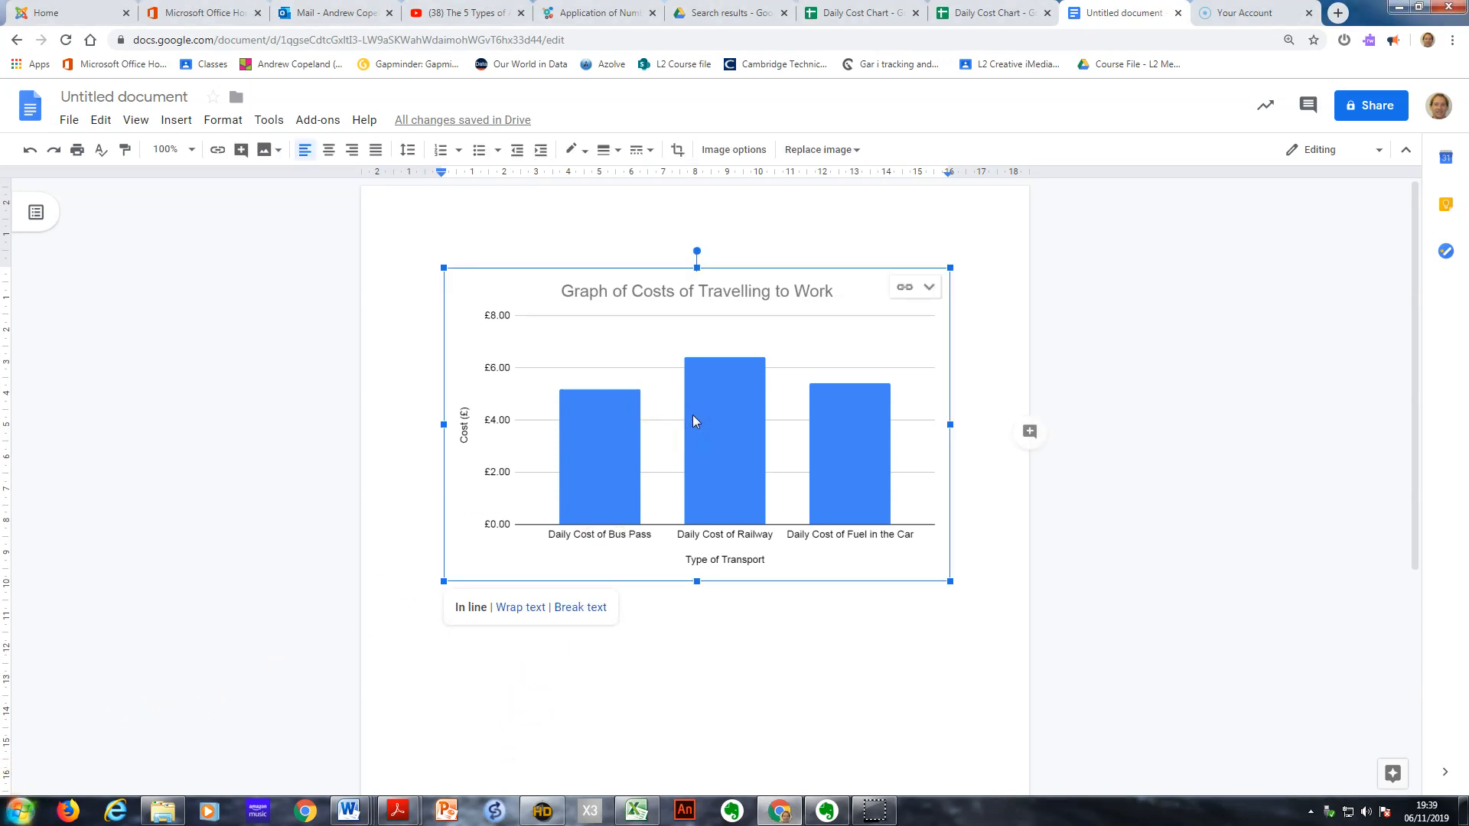
click(702, 642)
click(978, 527)
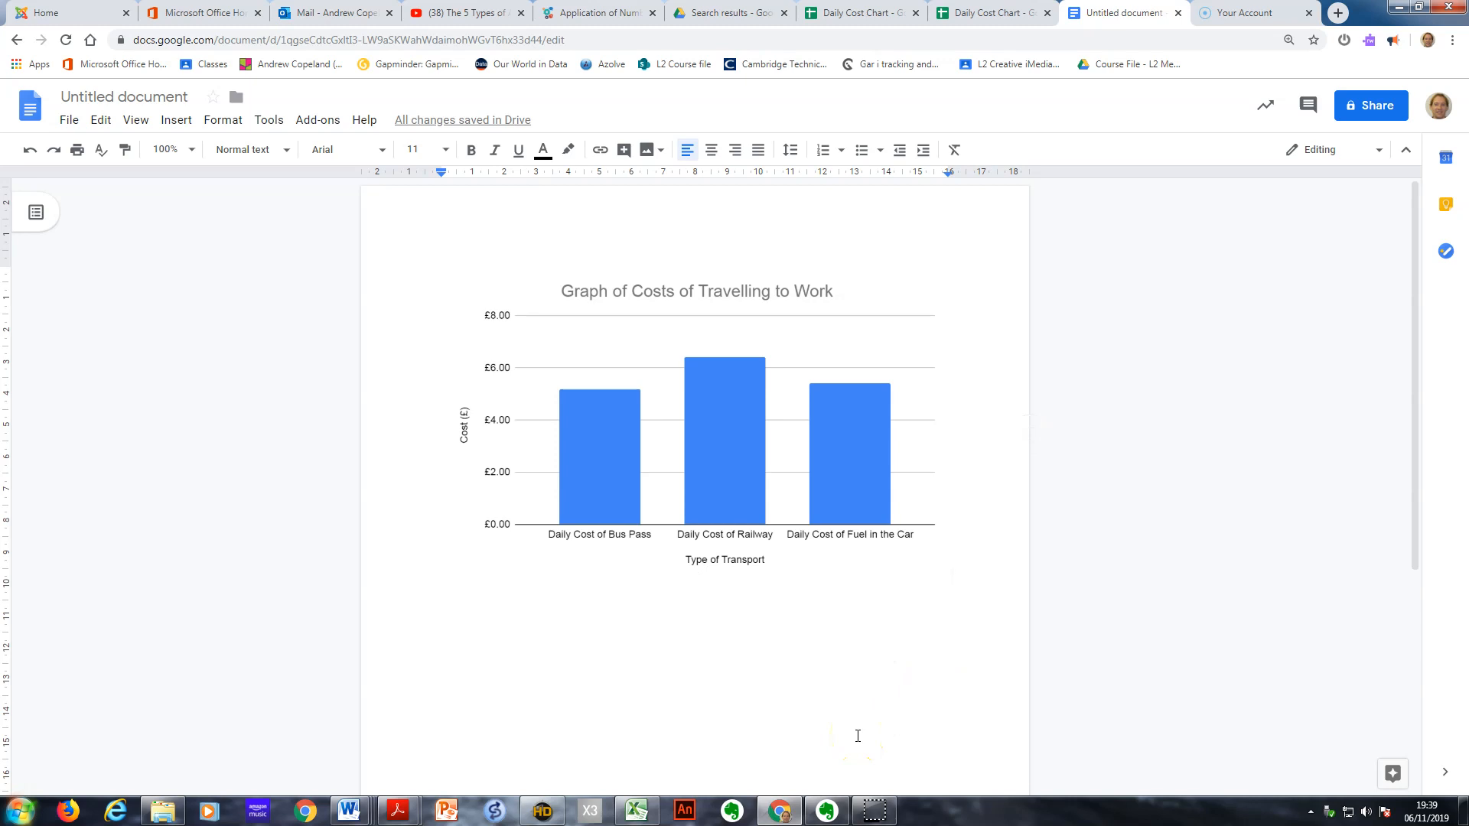
- Add a thin black border around the pasted chart and start a new line below it
click(748, 506)
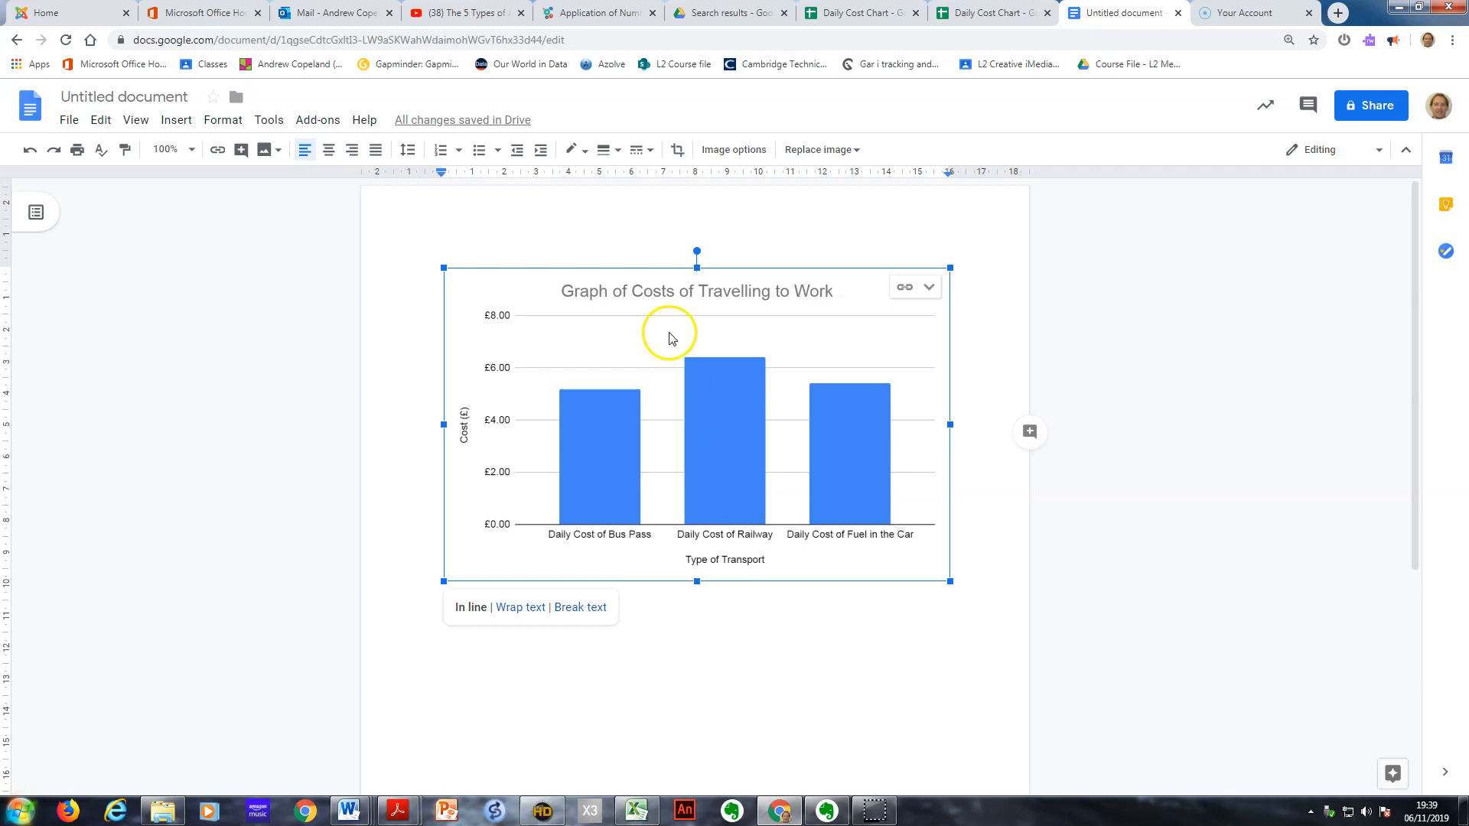
click(606, 151)
click(628, 182)
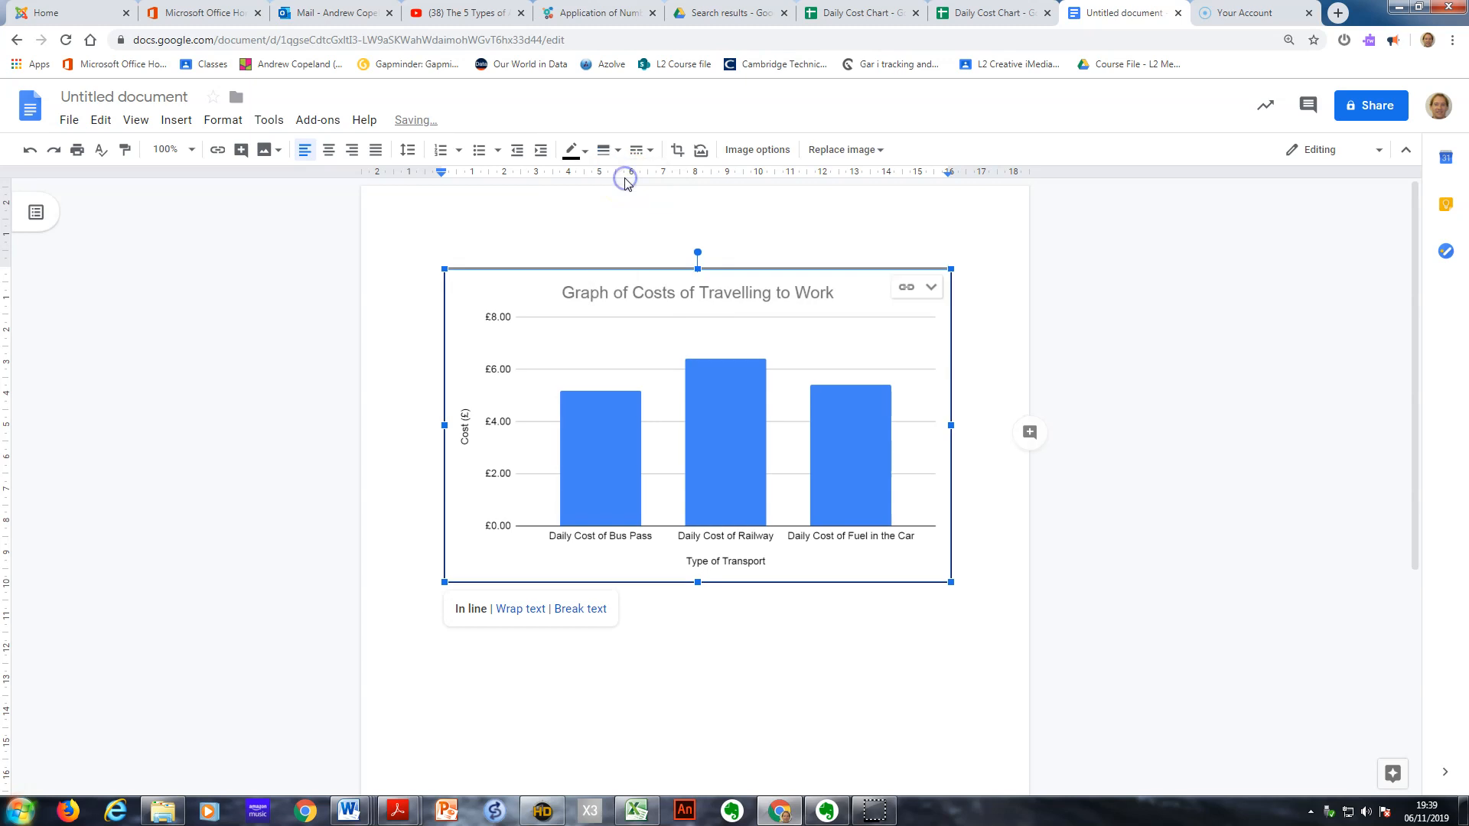
click(1003, 449)
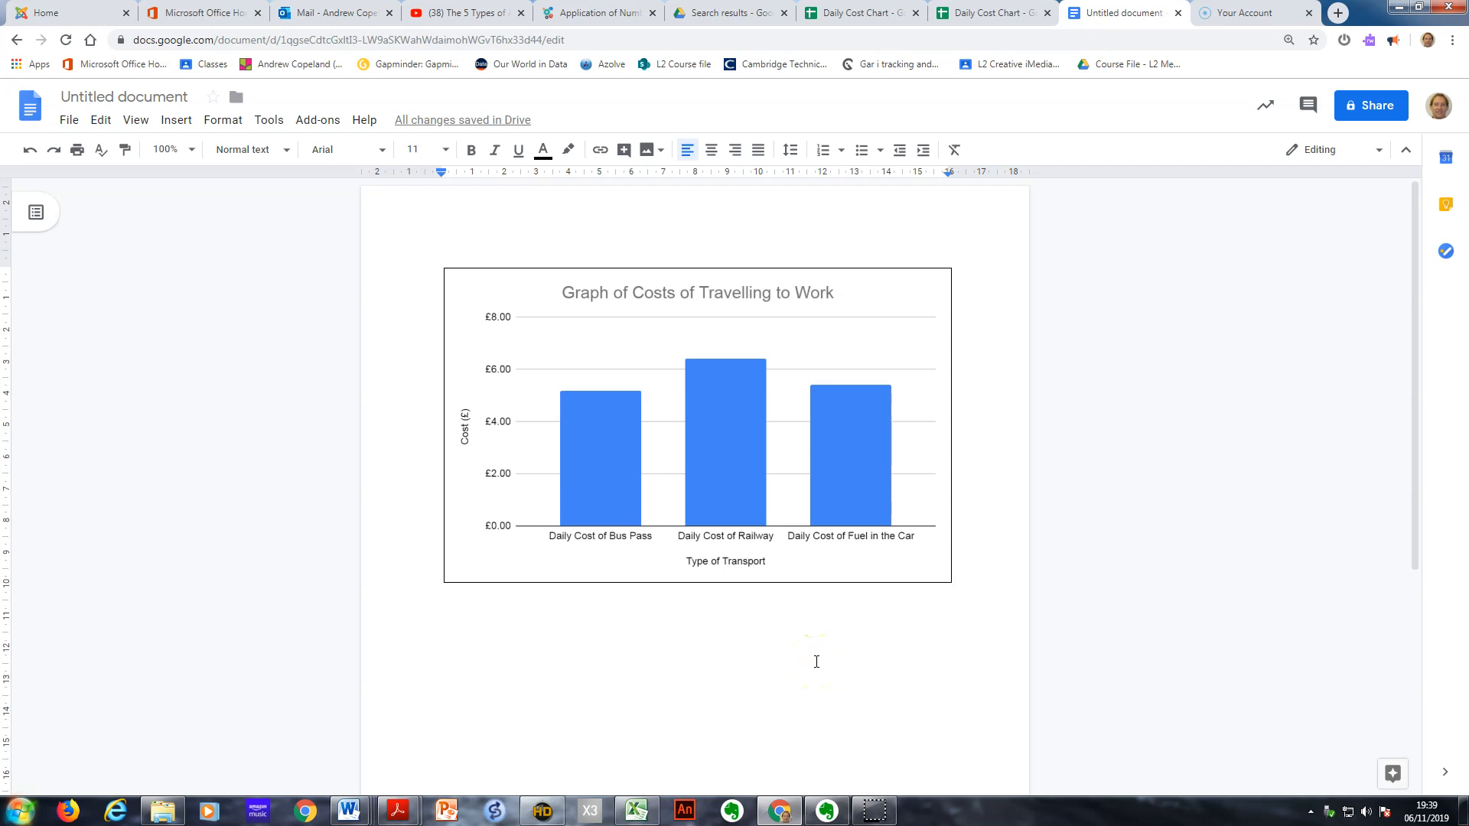
key(Return)
key(Return)
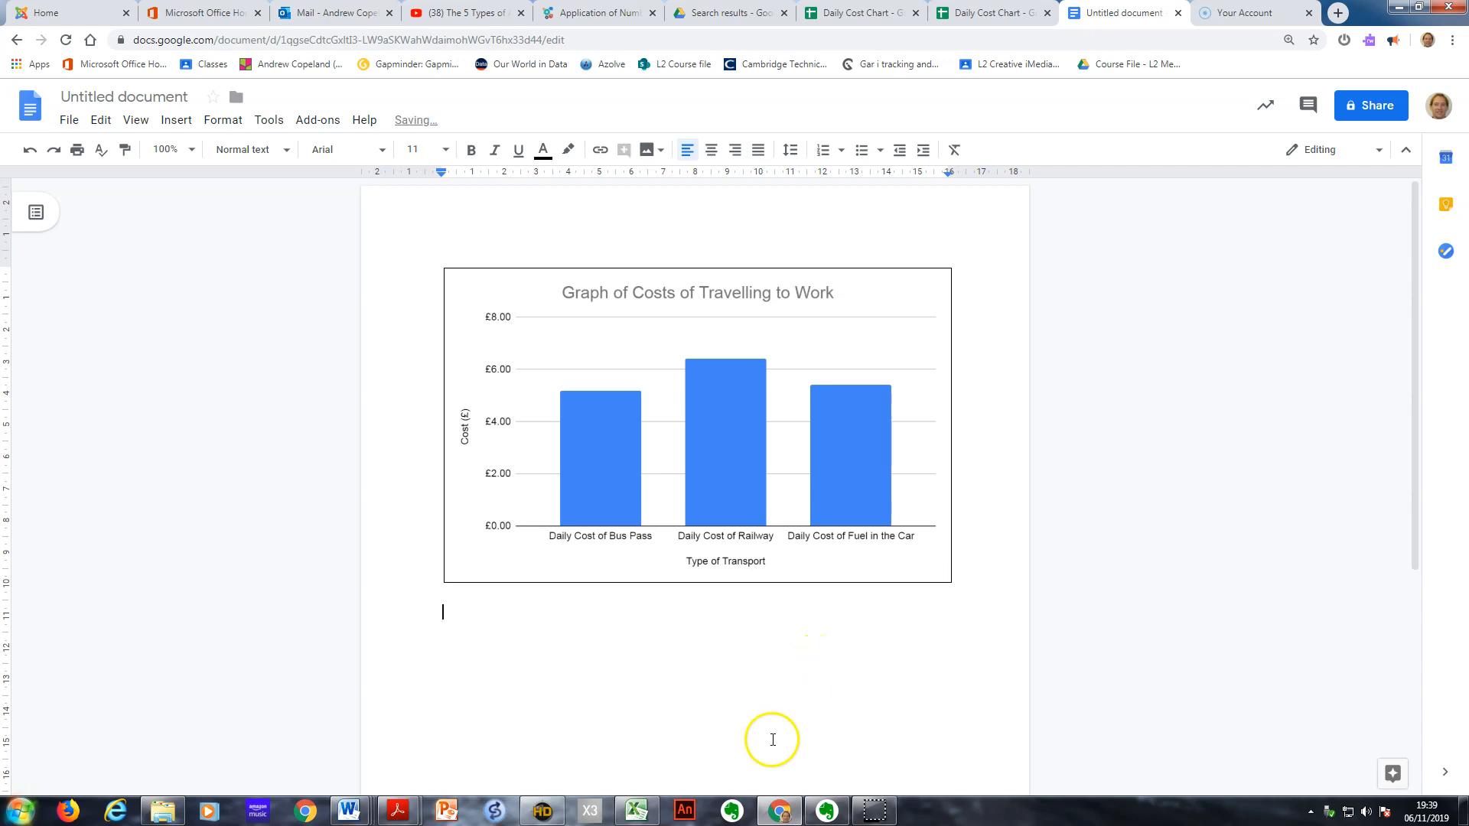
- Switch to the Daily Cost Chart spreadsheet, deselect the data, and capture the full screen showing the cost table and column chart
click(999, 23)
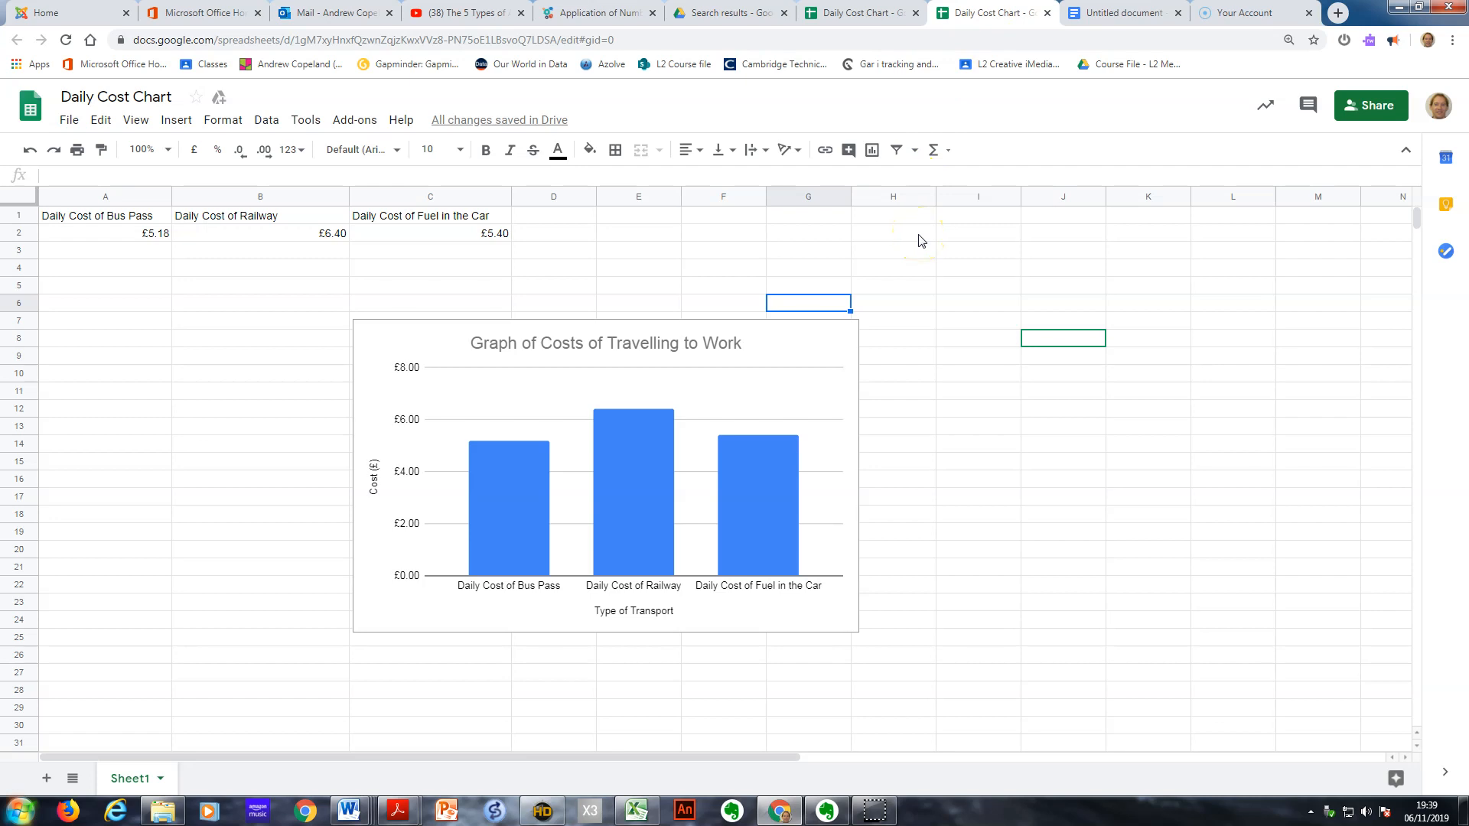
drag(164, 218, 421, 237)
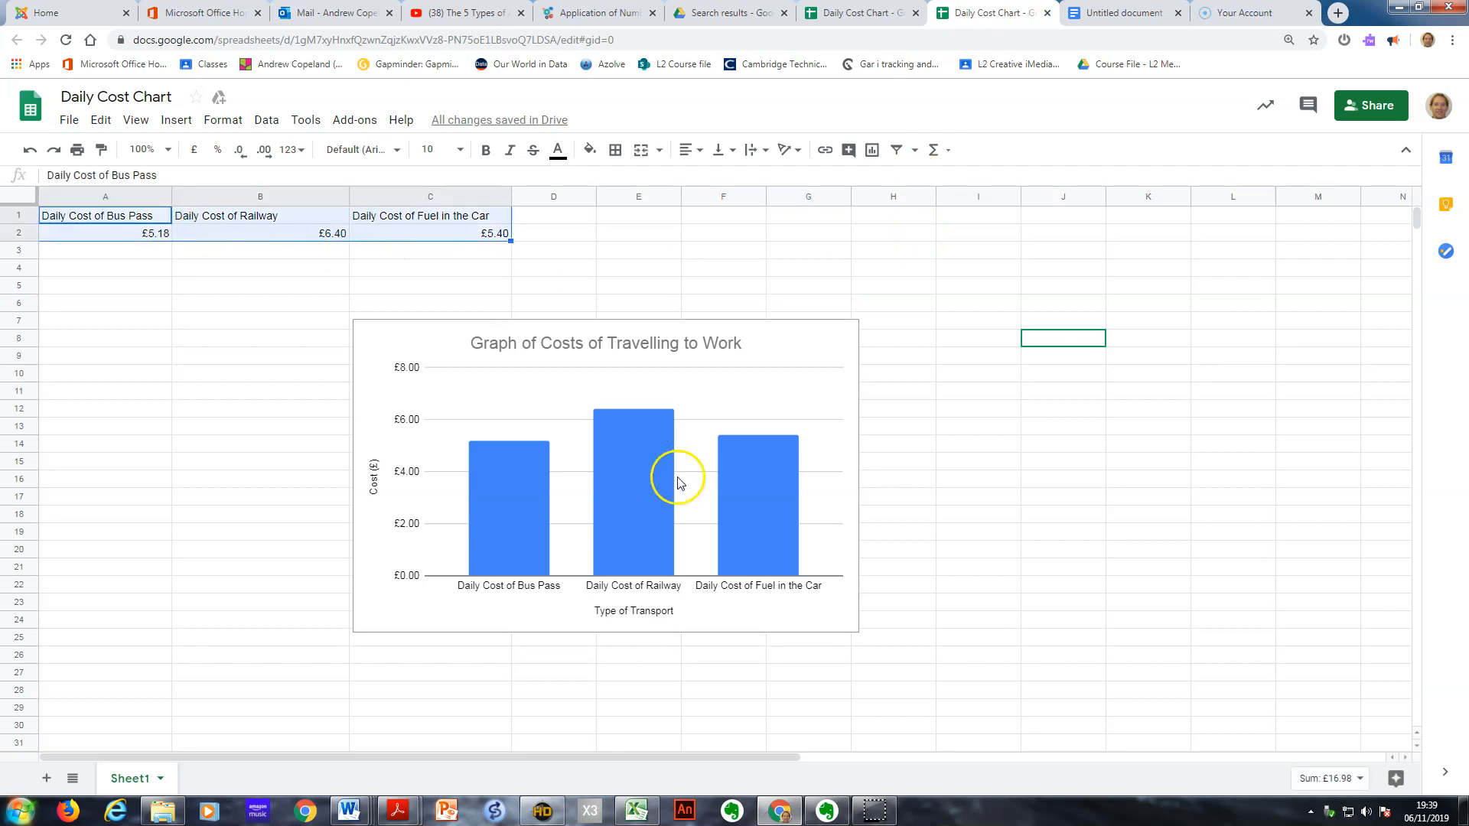
click(841, 271)
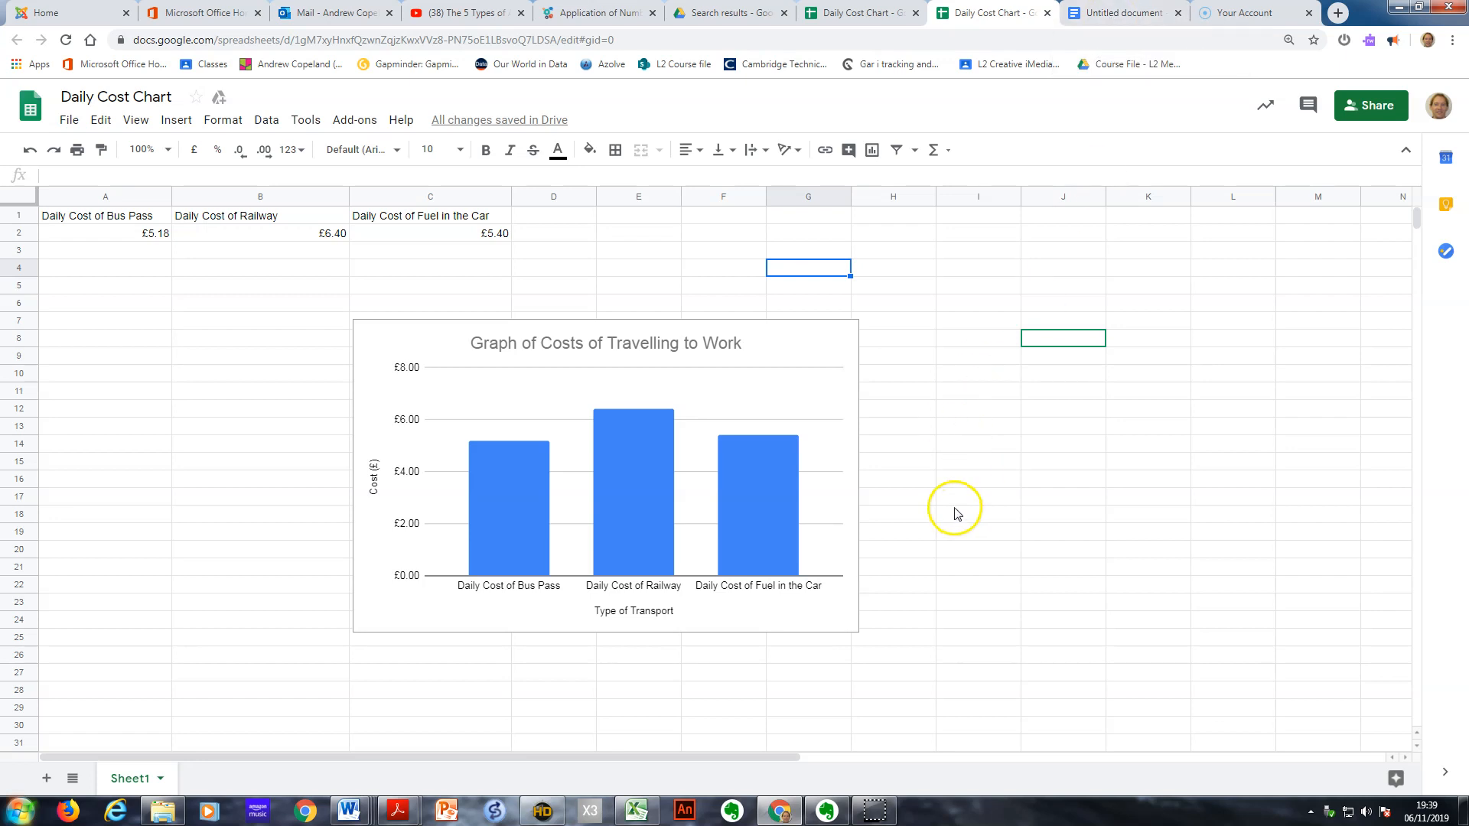
- Return to the untitled Google Docs document and paste the full-screen capture of the spreadsheet below the bordered chart
click(1115, 13)
click(662, 603)
key(ctrl+v)
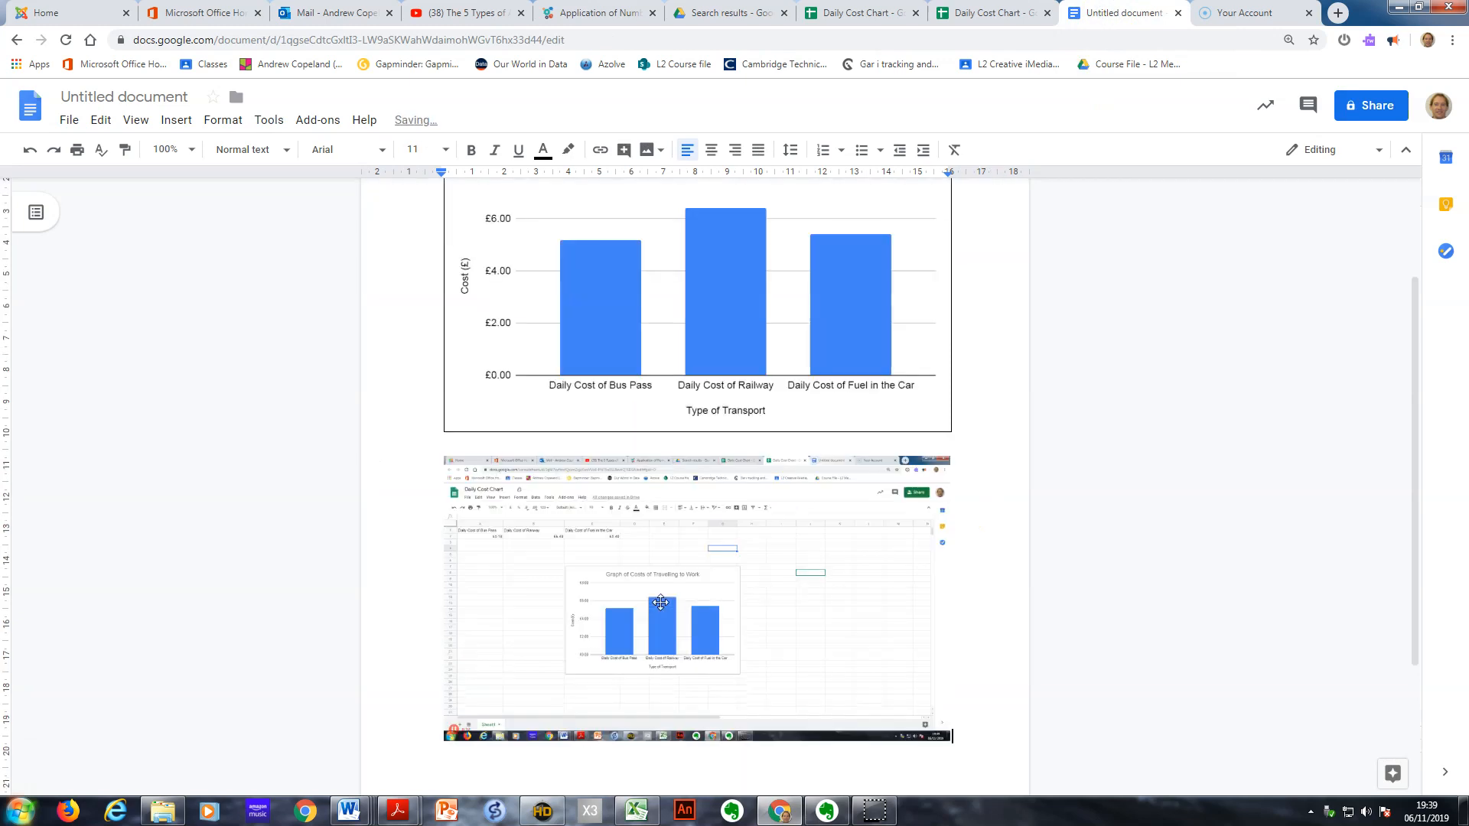
- Compare the pasted spreadsheet screenshot with the chart above it in the document, and return to the Daily Cost Chart spreadsheet
click(692, 616)
scroll(694, 617, up, 2)
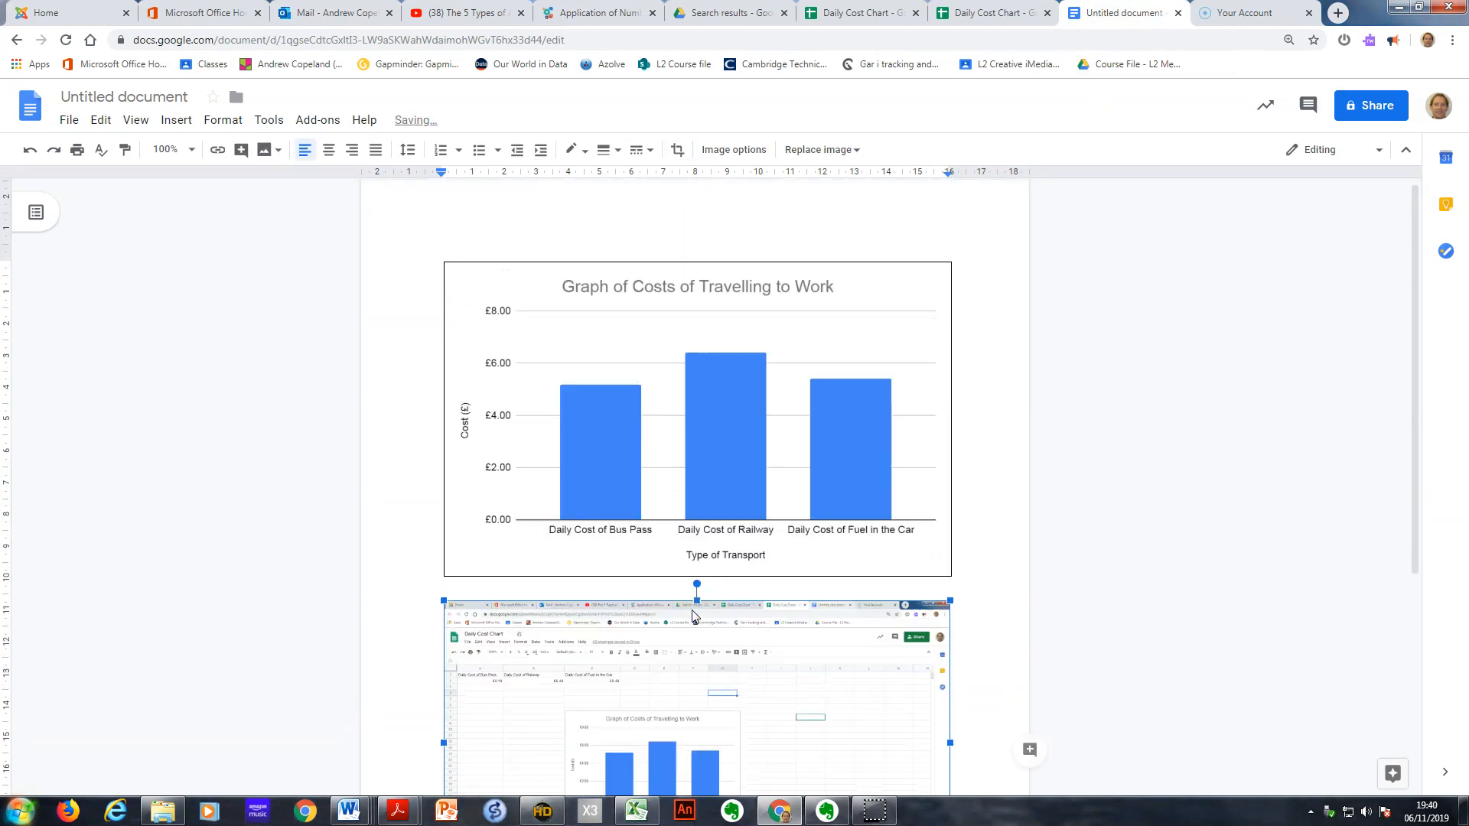
scroll(693, 616, down, 2)
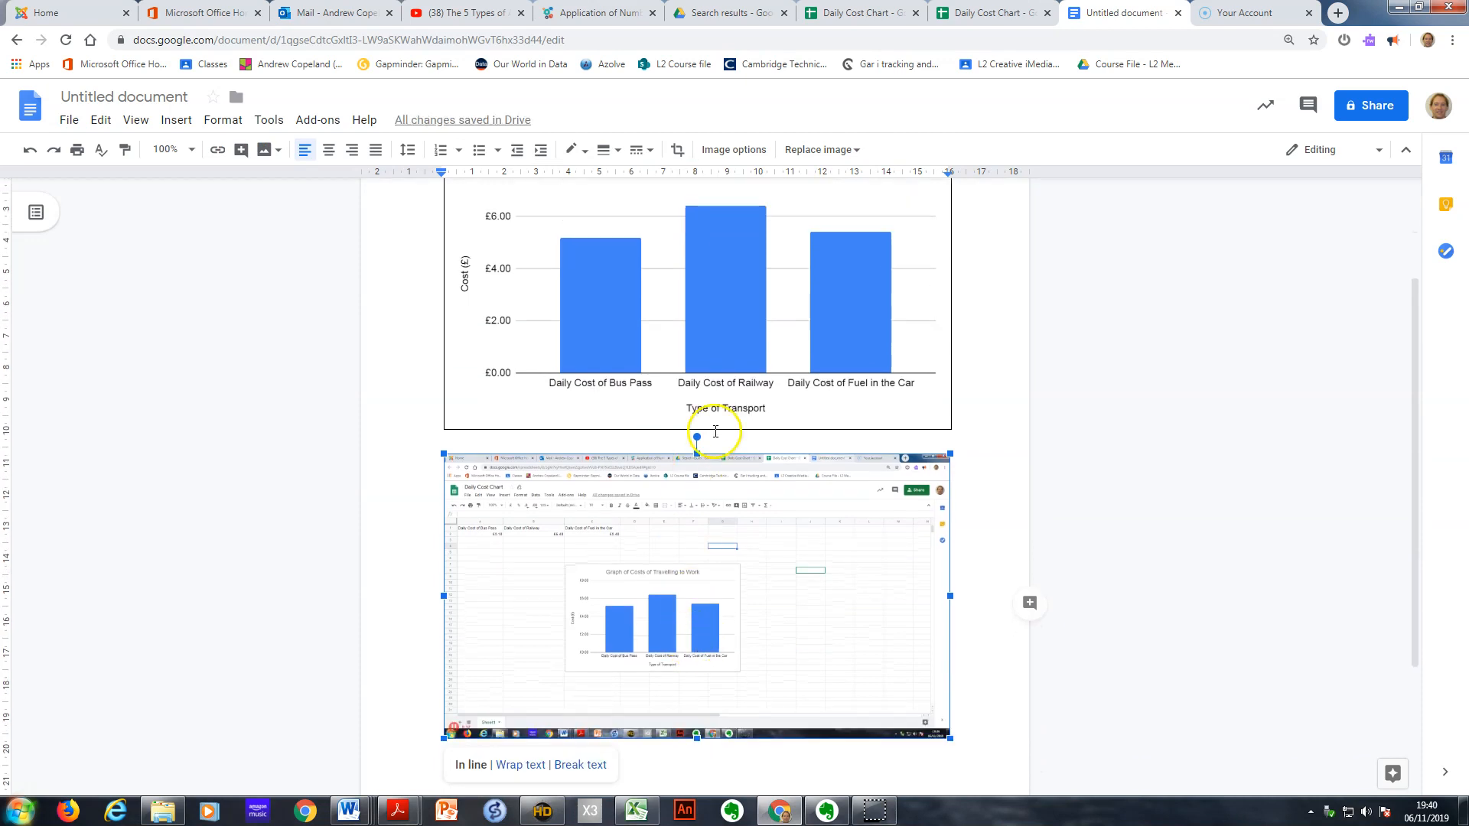
click(762, 329)
click(690, 642)
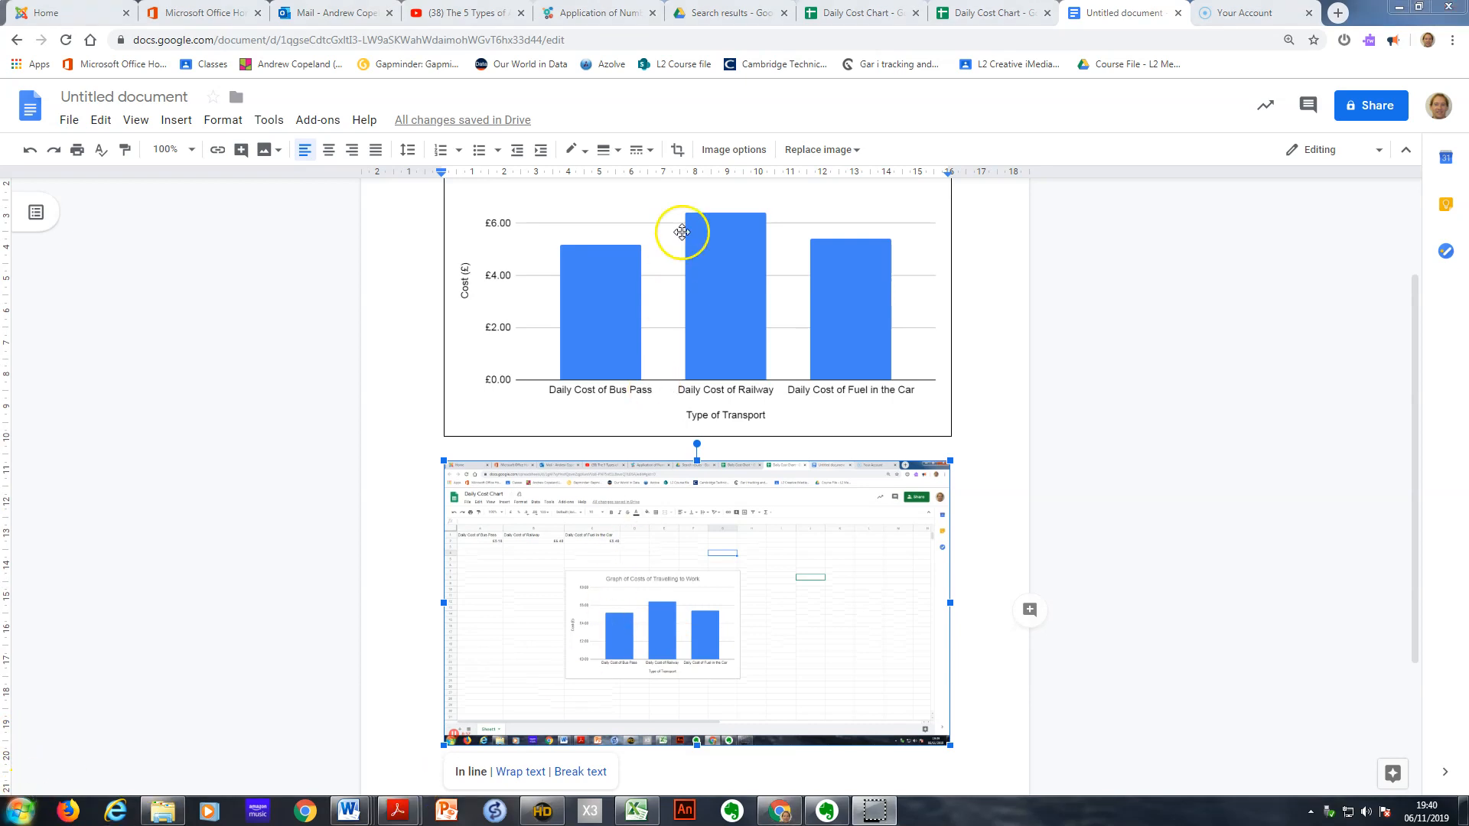
click(985, 13)
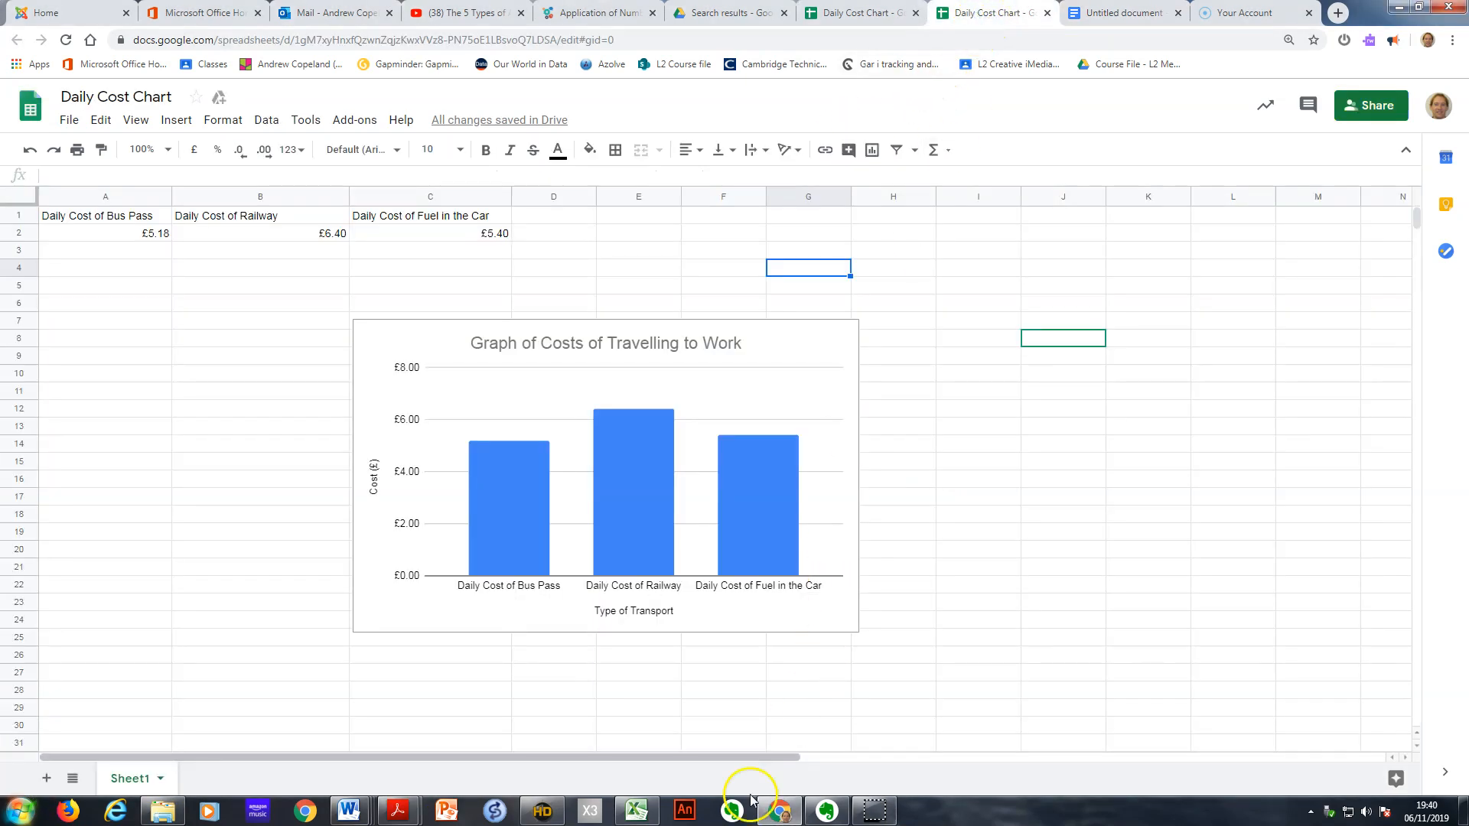